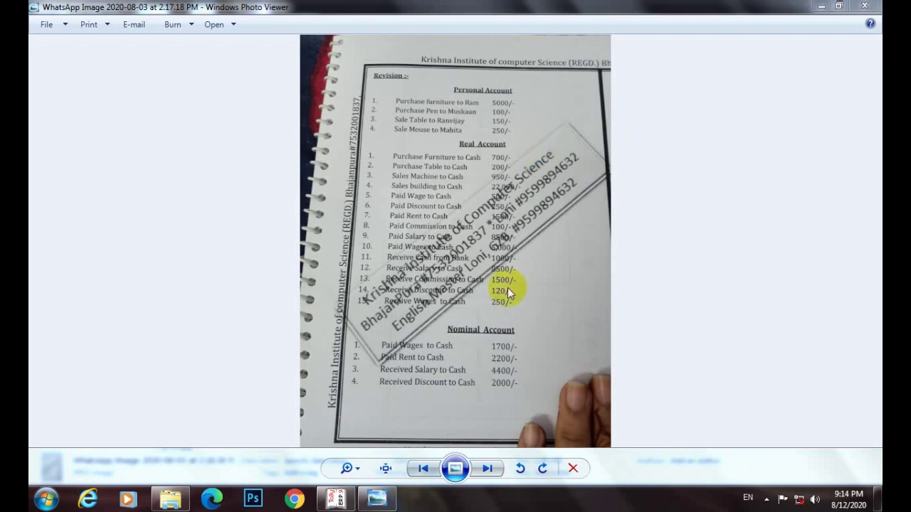
Zoom in on the exercise photo to read the Personal Account and Real Account transactions.
{"action": "left_click", "coordinate": [348, 469]}
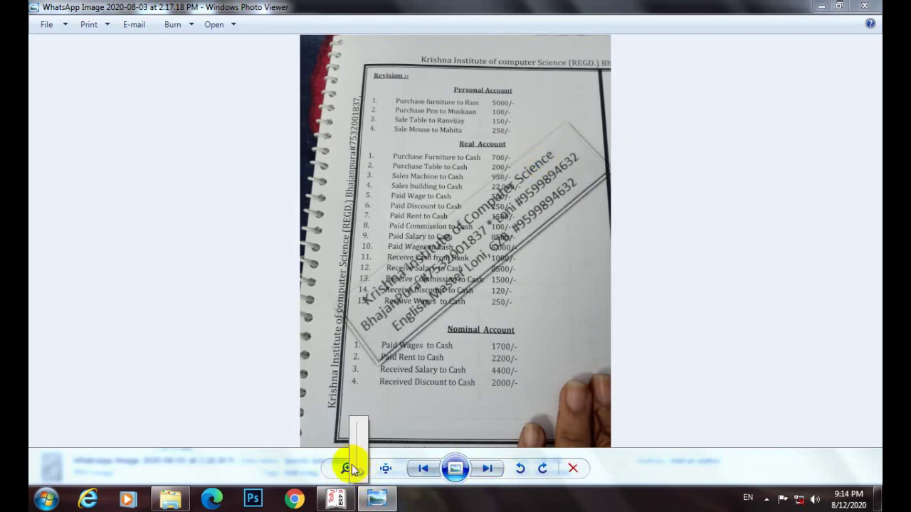
{"action": "left_click_drag", "start_coordinate": [354, 468], "coordinate": [356, 458]}
{"action": "left_click_drag", "start_coordinate": [463, 204], "coordinate": [427, 443]}
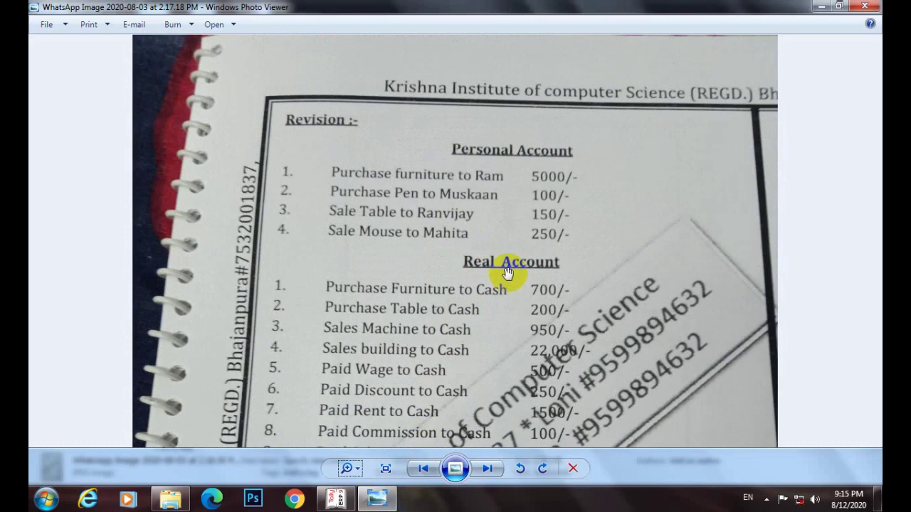
{"action": "scroll", "coordinate": [508, 272], "scroll_direction": "up", "scroll_amount": 2}
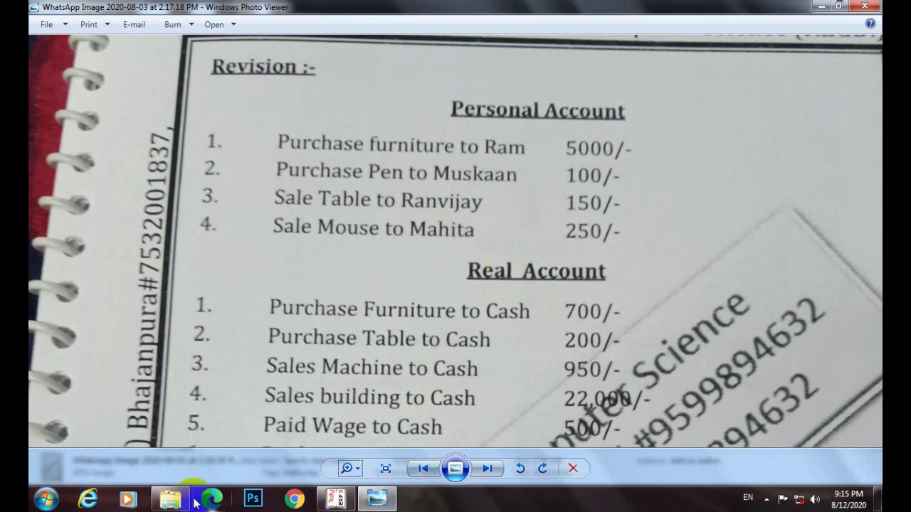
Close the File Explorer window and switch to Tally.ERP 9, starting it in Educational Mode.
{"action": "right_click", "coordinate": [171, 499]}
{"action": "left_click", "coordinate": [158, 463]}
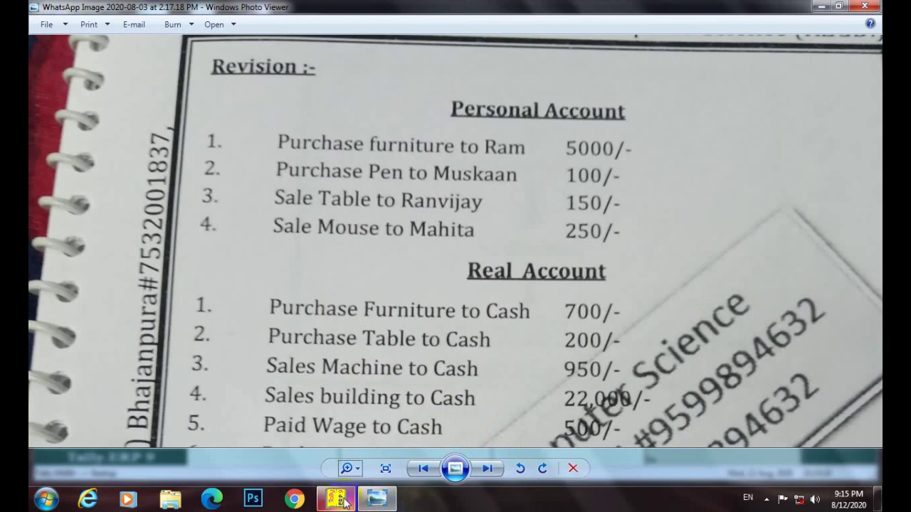
{"action": "left_click", "coordinate": [338, 499]}
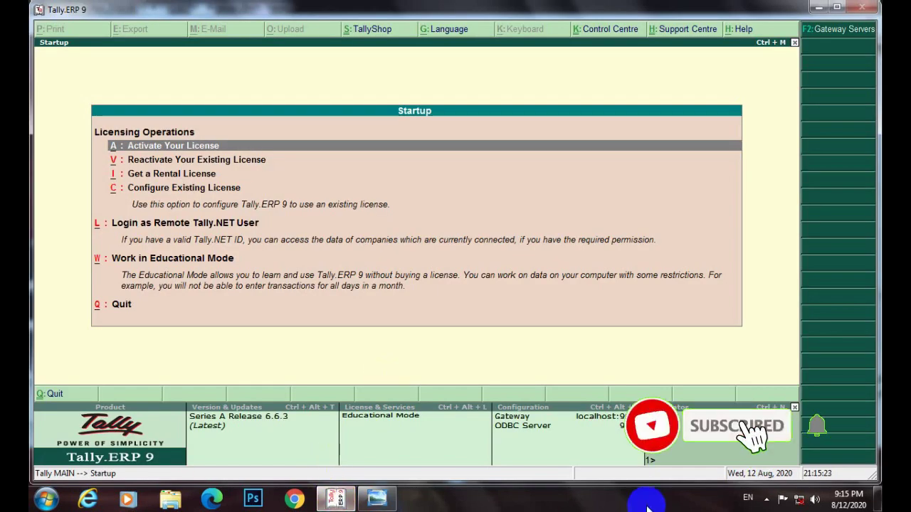
{"action": "key", "text": "w"}
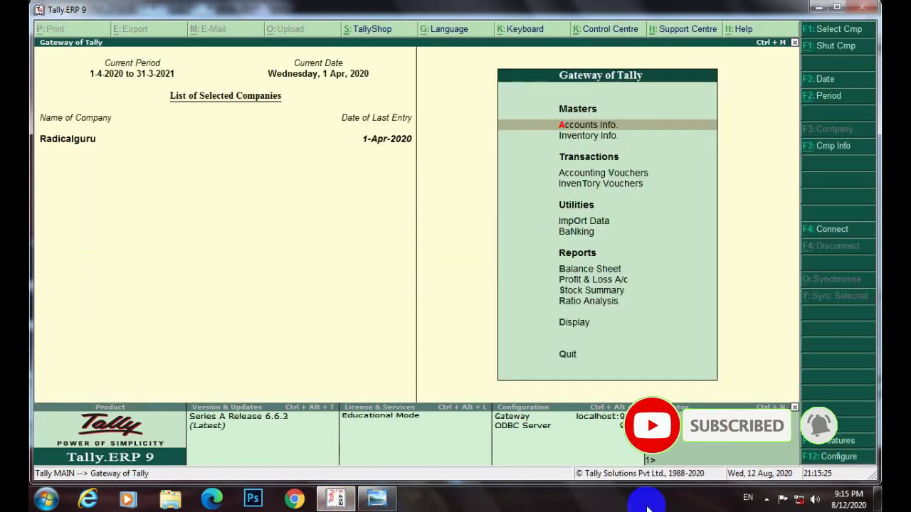
Shut the Radicalguru company and select Gupta Pvt. Ltd. to load instead.
{"action": "key", "text": "alt+F1"}
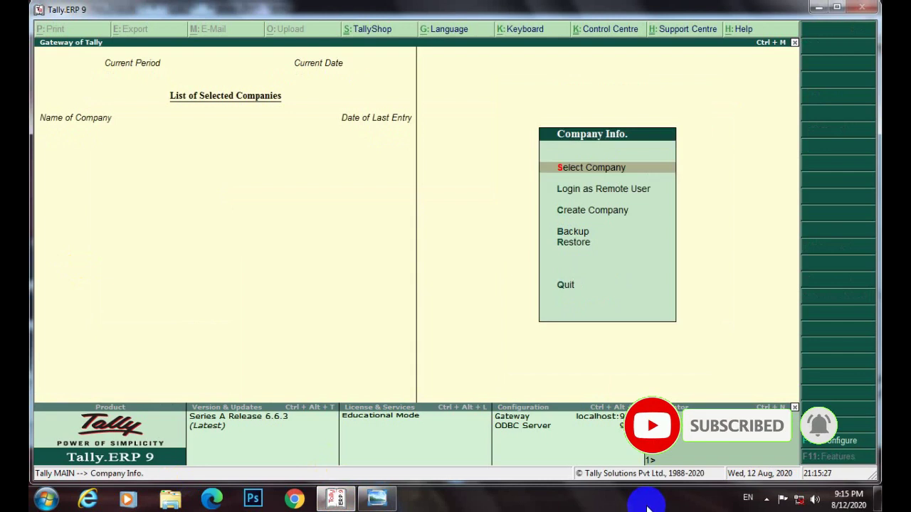
{"action": "key", "text": "Return"}
{"action": "key", "text": "Down"}
{"action": "key", "text": "Up"}
{"action": "key", "text": "Down"}
{"action": "key", "text": "Return"}
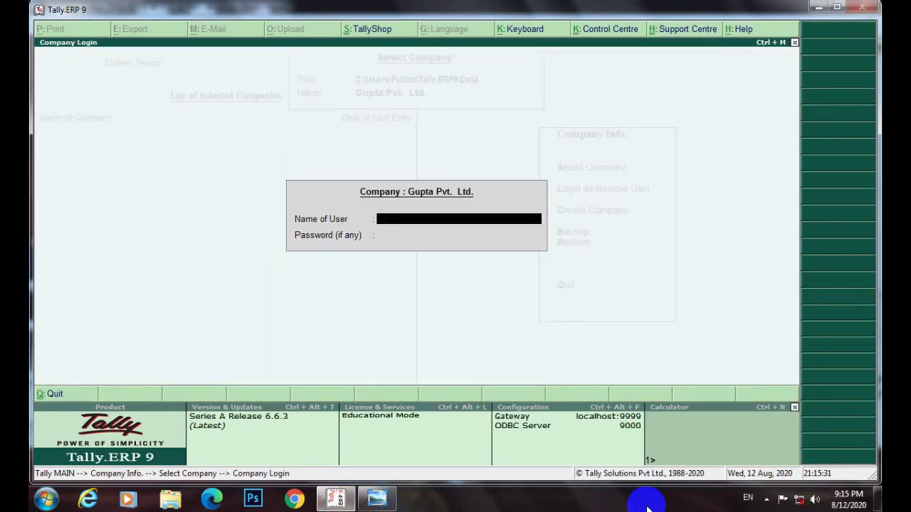
Log in to the Gupta Pvt. Ltd. company with the user's name and the account password.
{"action": "type", "text": "VICKEY"}
{"action": "key", "text": "Return"}
{"action": "type", "text": "***"}
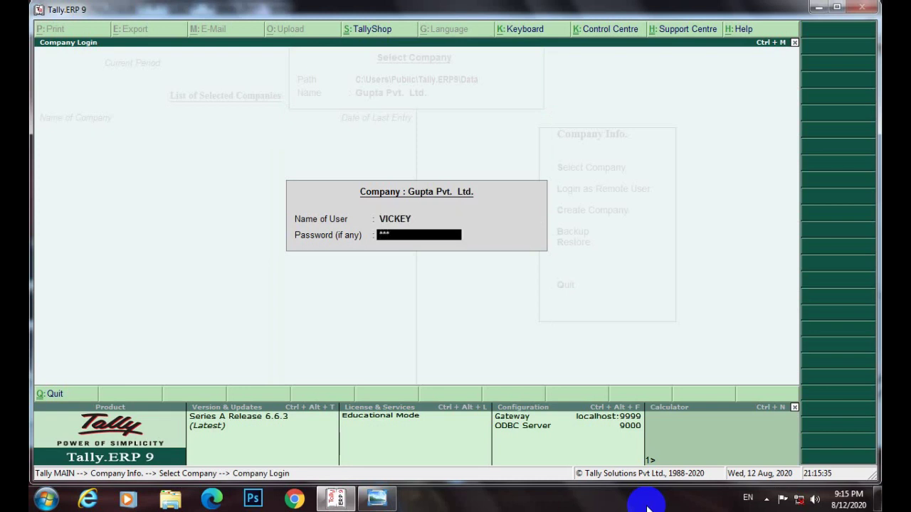
{"action": "key", "text": "Return"}
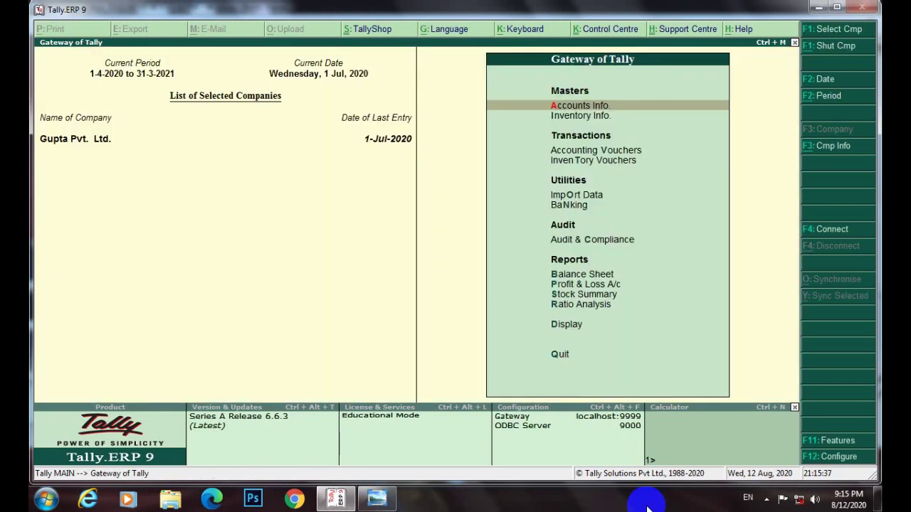
Open Accounting Vouchers and change the new voucher to a Journal voucher.
{"action": "key", "text": "Down"}
{"action": "key", "text": "Down"}
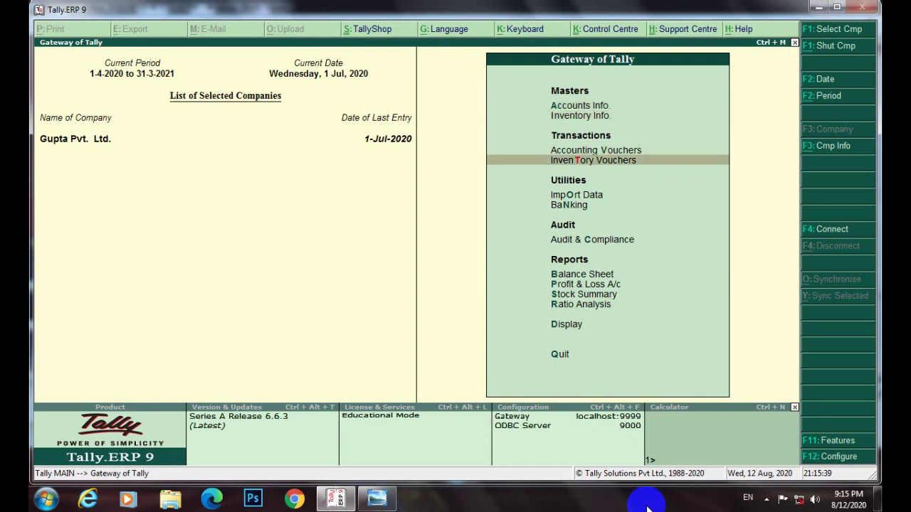
{"action": "key", "text": "Return"}
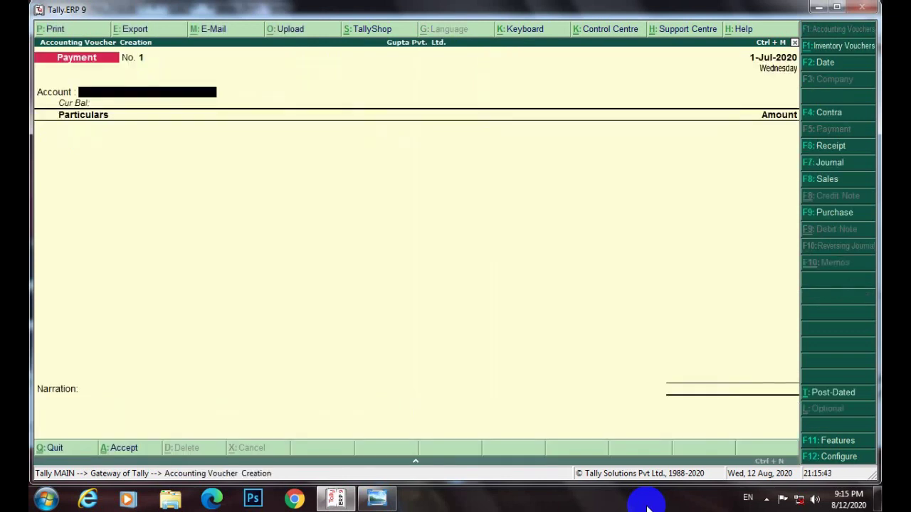
{"action": "key", "text": "F7"}
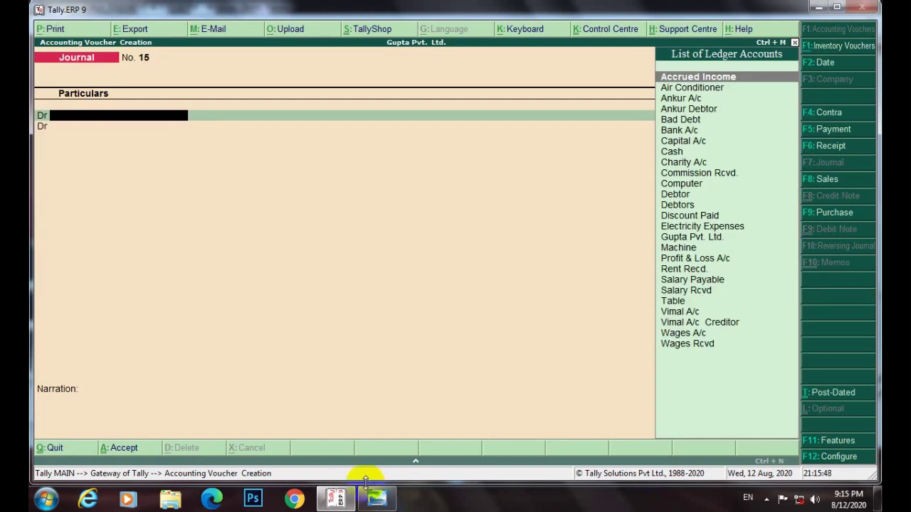
Switch to the exercise photo and review its Personal, Real and Nominal Account transactions.
{"action": "left_click", "coordinate": [335, 502]}
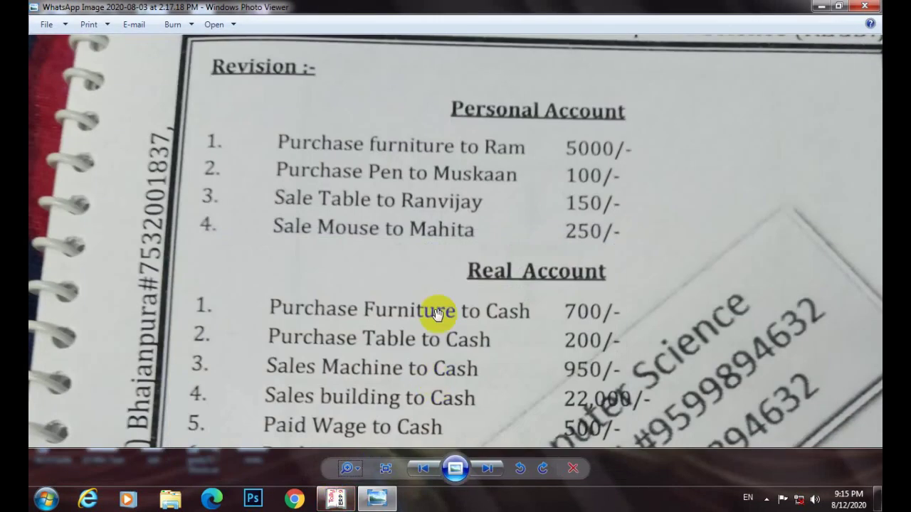
{"action": "left_click_drag", "start_coordinate": [434, 369], "coordinate": [436, 152]}
{"action": "left_click_drag", "start_coordinate": [463, 284], "coordinate": [486, 379]}
{"action": "left_click_drag", "start_coordinate": [525, 88], "coordinate": [529, 243]}
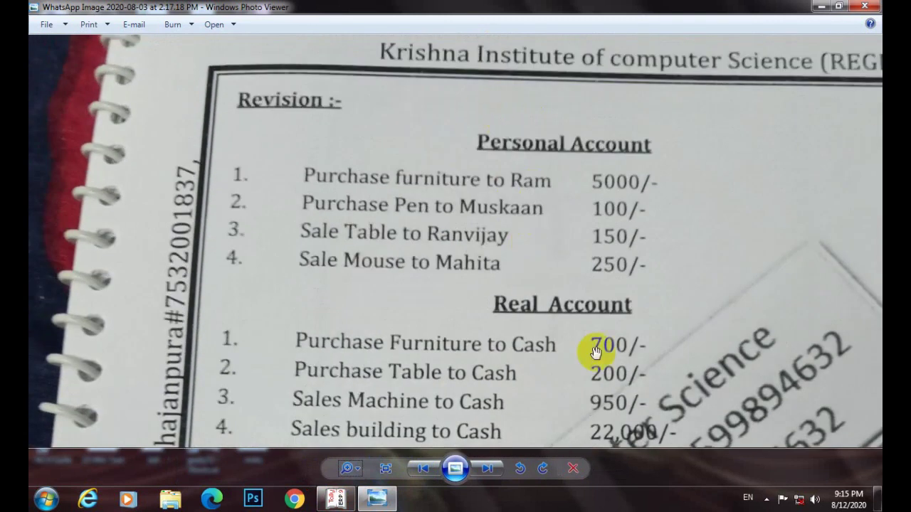
{"action": "left_click_drag", "start_coordinate": [516, 405], "coordinate": [503, 53]}
{"action": "left_click_drag", "start_coordinate": [559, 369], "coordinate": [571, 108]}
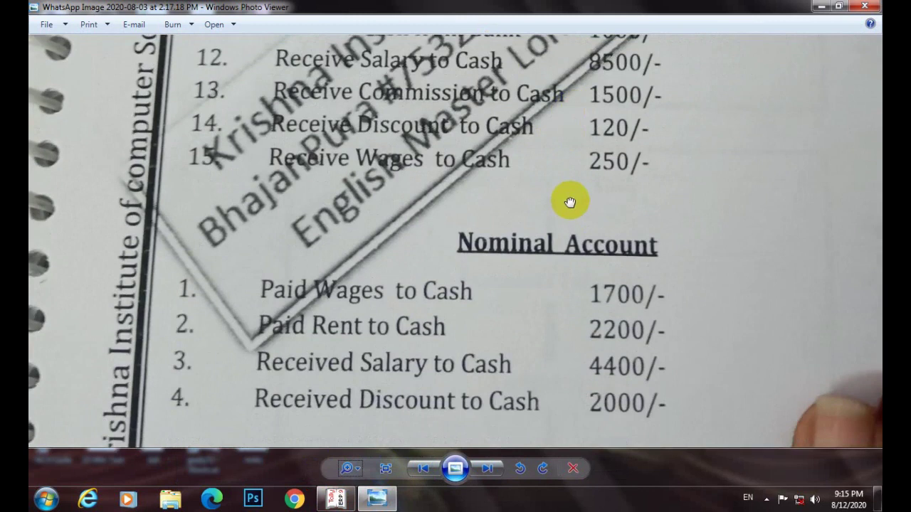
{"action": "left_click_drag", "start_coordinate": [567, 256], "coordinate": [561, 233]}
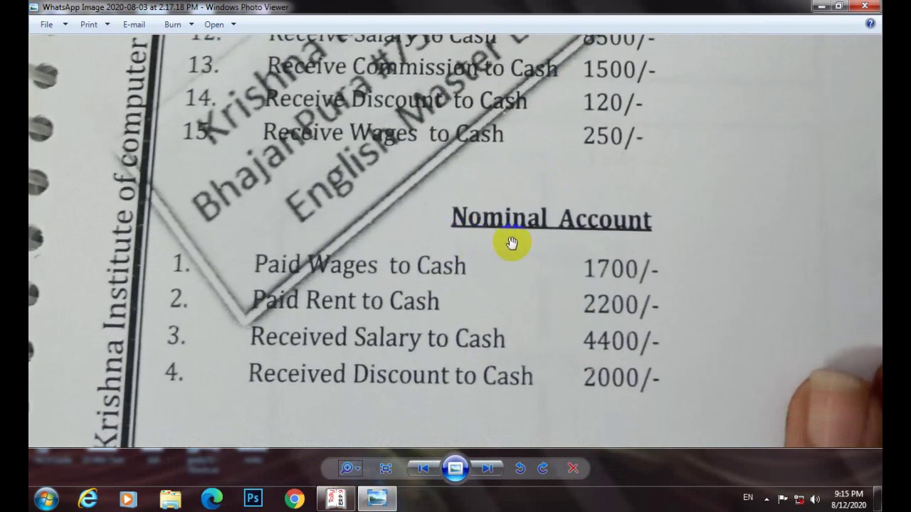
{"action": "left_click_drag", "start_coordinate": [491, 107], "coordinate": [507, 350]}
{"action": "left_click_drag", "start_coordinate": [521, 199], "coordinate": [509, 377]}
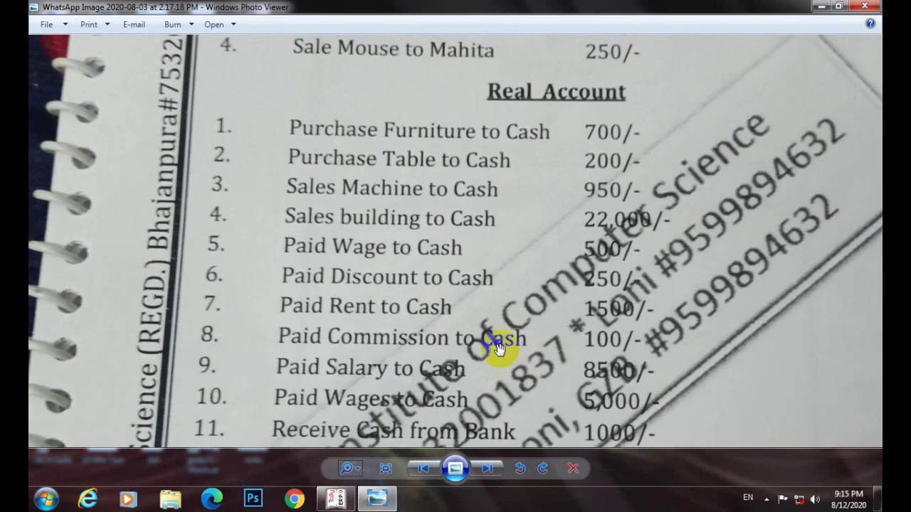
{"action": "left_click_drag", "start_coordinate": [494, 209], "coordinate": [496, 337]}
{"action": "left_click_drag", "start_coordinate": [498, 213], "coordinate": [508, 269]}
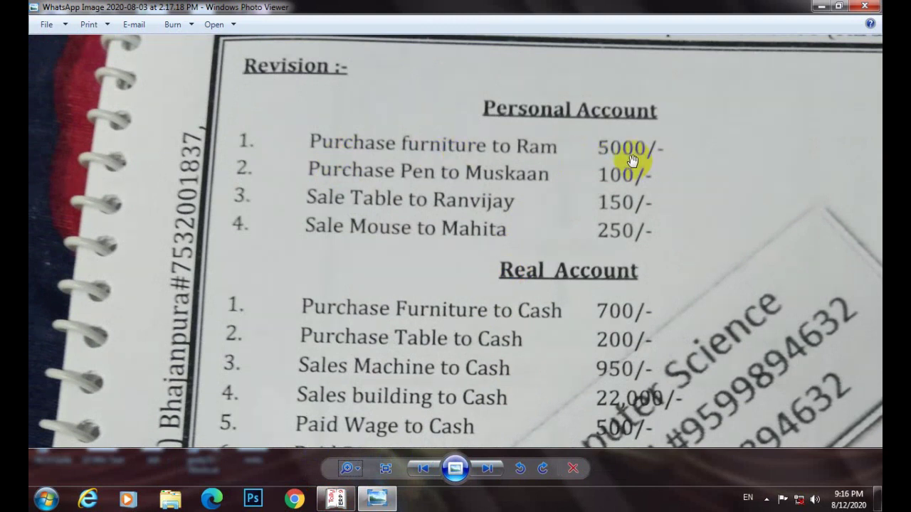
Return to Tally.ERP 9 and start a new ledger named FURNITURE from the journal's first debit line.
{"action": "left_click", "coordinate": [335, 498]}
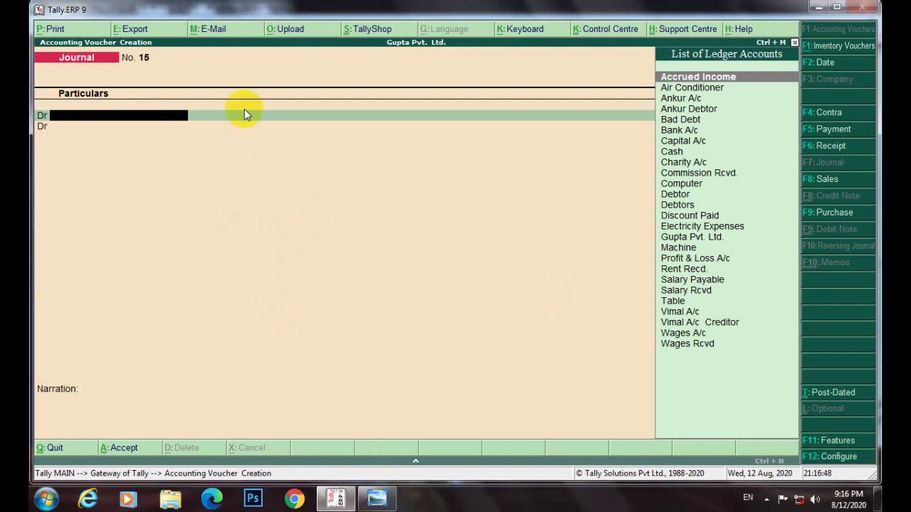
{"action": "type", "text": "F"}
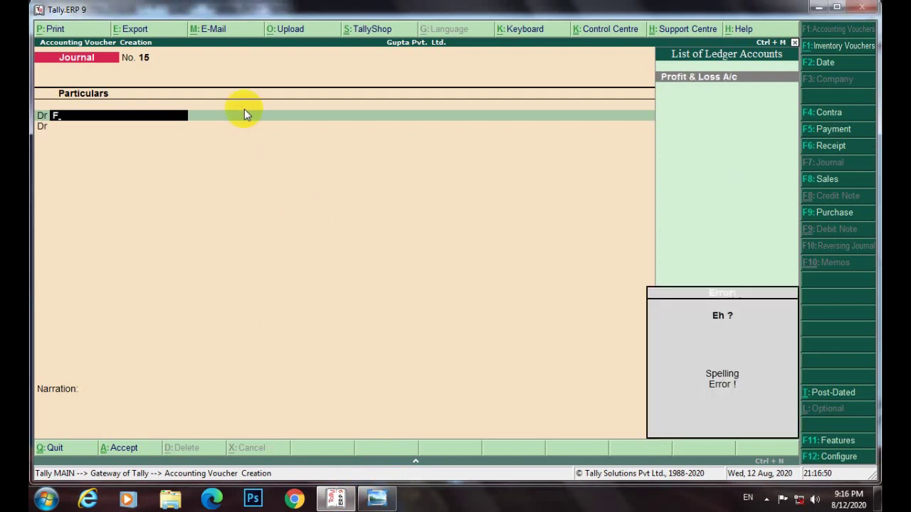
{"action": "key", "text": "alt+c"}
{"action": "type", "text": "FUR"}
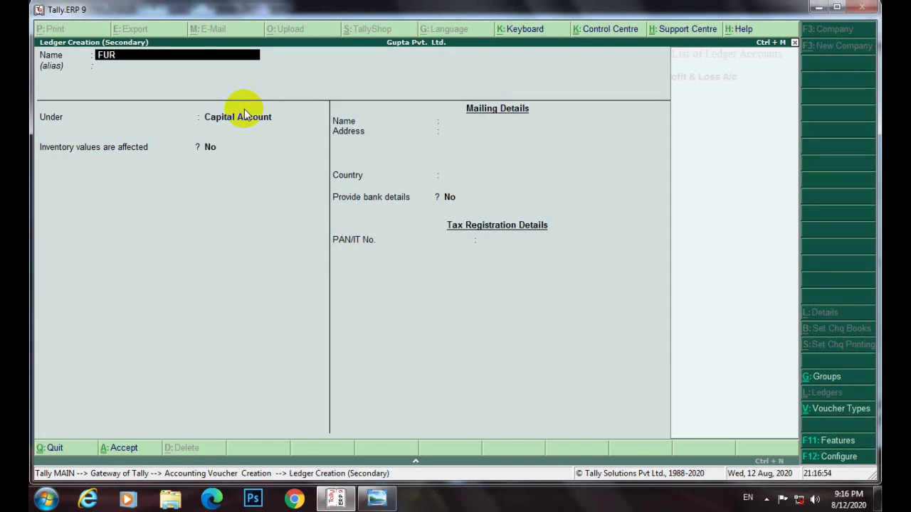
{"action": "type", "text": "NITURE"}
Search the computer for the On-Screen Keyboard and open it.
{"action": "key", "text": "super"}
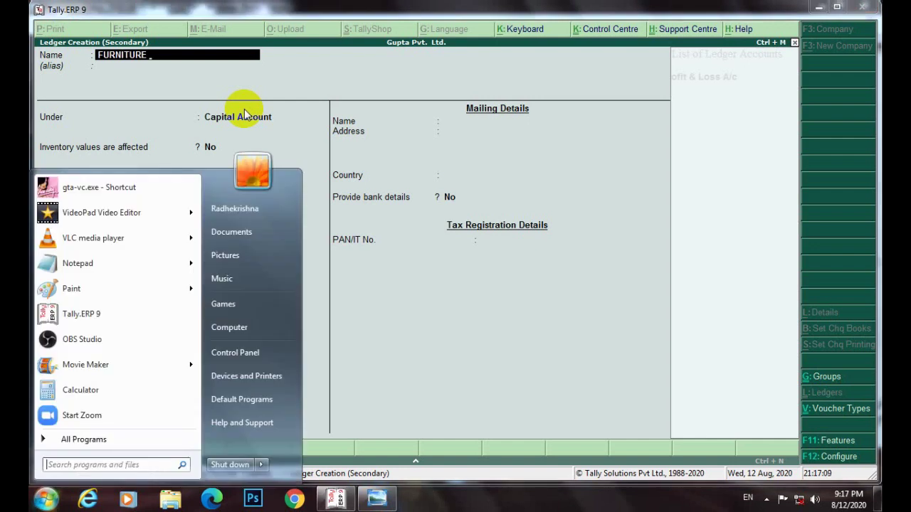
{"action": "type", "text": "NL"}
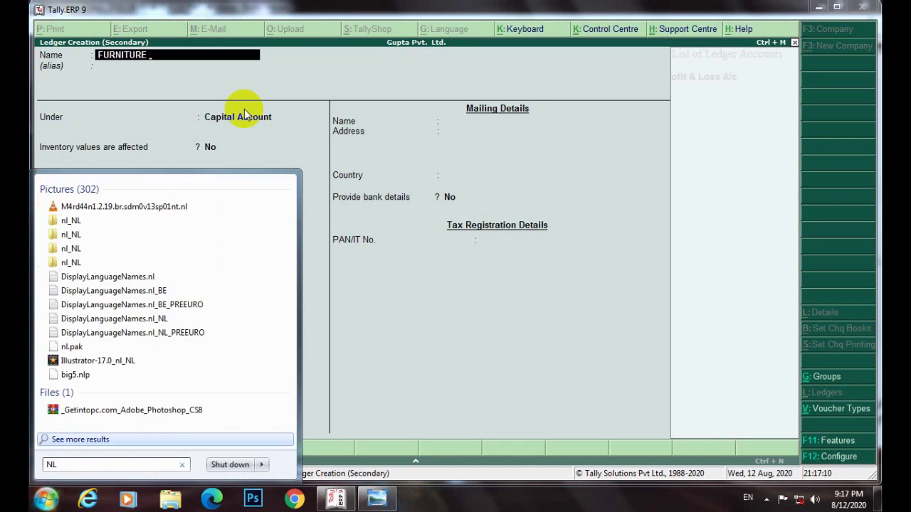
{"action": "key", "text": "BackSpace"}
{"action": "key", "text": "BackSpace"}
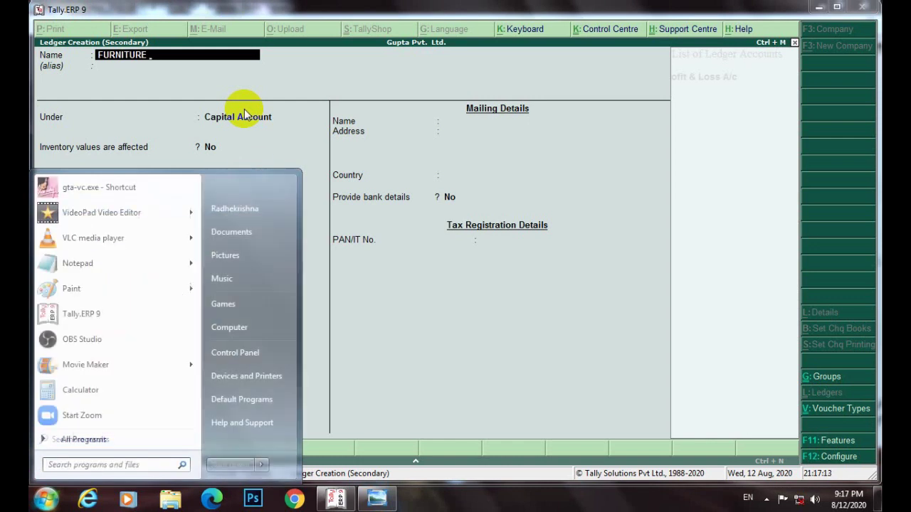
{"action": "type", "text": "ON"}
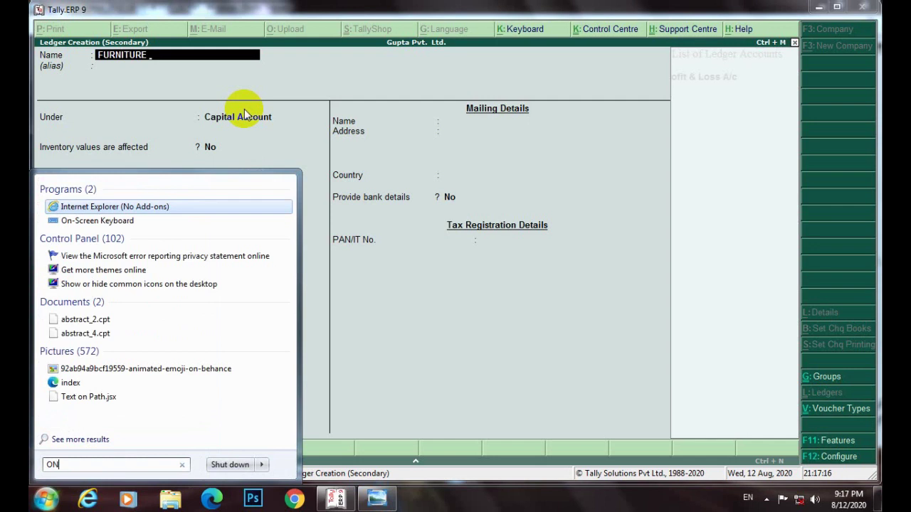
{"action": "key", "text": "Down"}
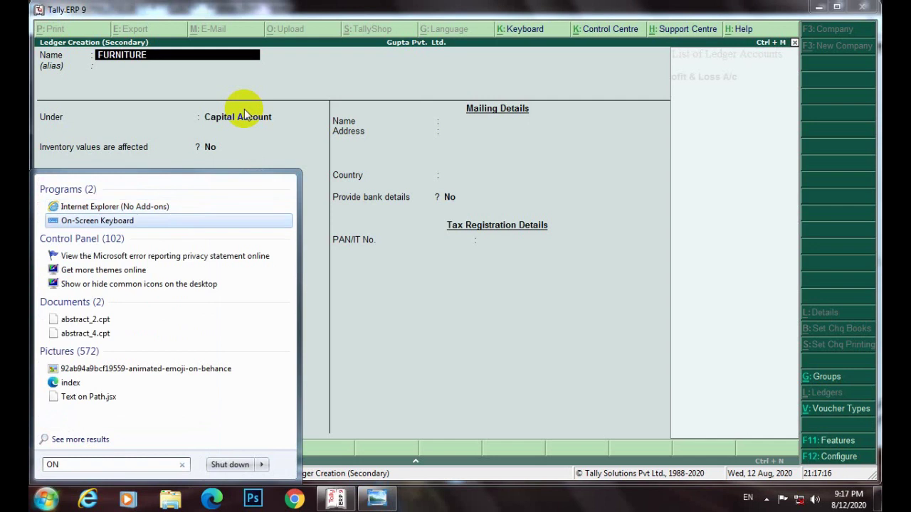
{"action": "key", "text": "Return"}
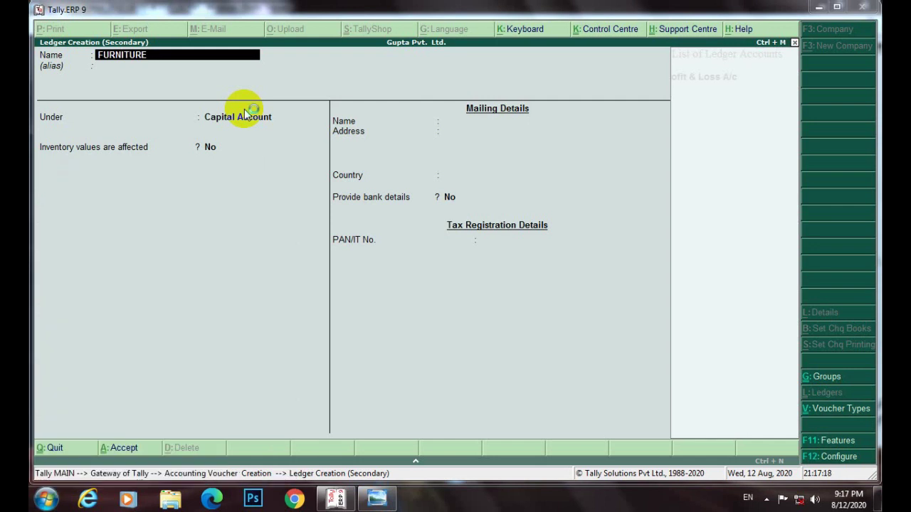
Move the On-Screen Keyboard below the ledger's name and group fields.
{"action": "left_click_drag", "start_coordinate": [222, 87], "coordinate": [249, 204]}
{"action": "key", "text": "Caps_Lock"}
{"action": "left_click", "coordinate": [178, 323]}
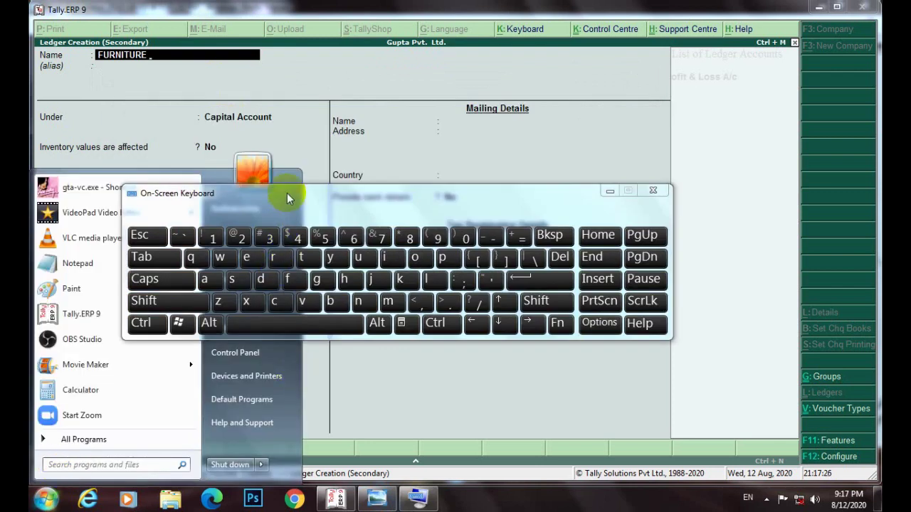
{"action": "left_click_drag", "start_coordinate": [297, 203], "coordinate": [325, 256]}
Complete the new ledger's name as FURNITURE A/c, entering the letters with the On-Screen Keyboard, and confirm the name.
{"action": "left_click", "coordinate": [204, 61]}
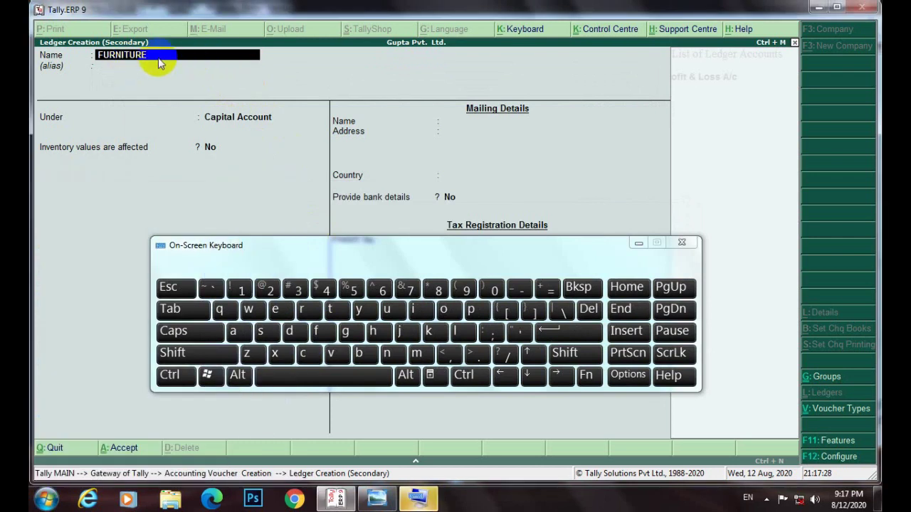
{"action": "left_click", "coordinate": [241, 332]}
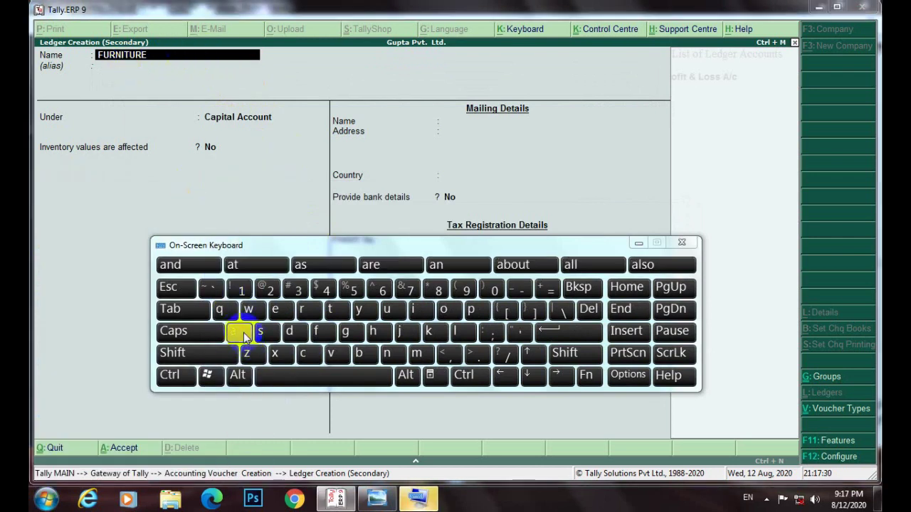
{"action": "left_click", "coordinate": [244, 332]}
{"action": "left_click", "coordinate": [183, 64]}
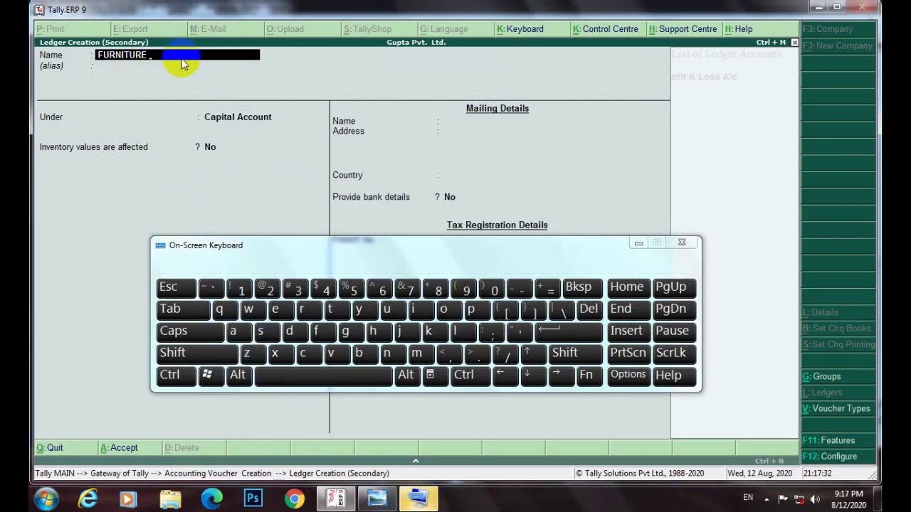
{"action": "left_click", "coordinate": [234, 332]}
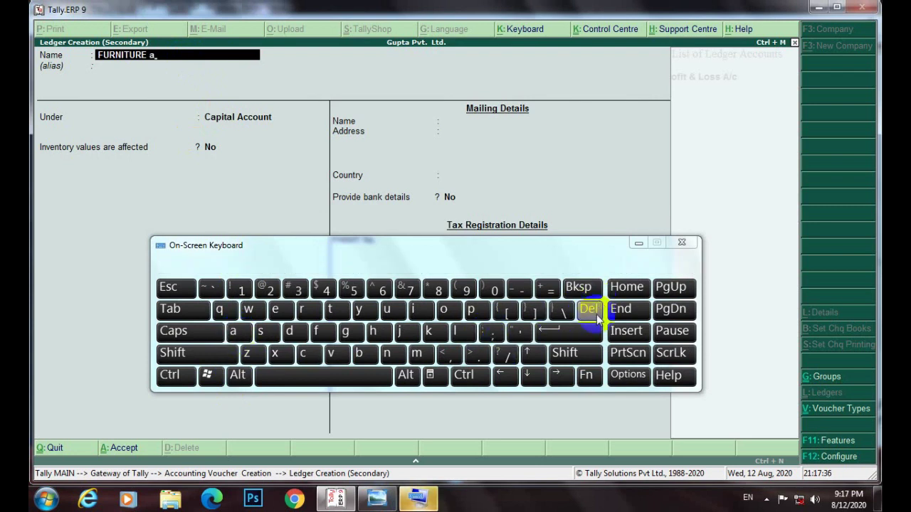
{"action": "left_click", "coordinate": [580, 288]}
{"action": "left_click", "coordinate": [228, 352]}
{"action": "left_click", "coordinate": [235, 331]}
{"action": "left_click", "coordinate": [504, 354]}
{"action": "type", "text": "c"}
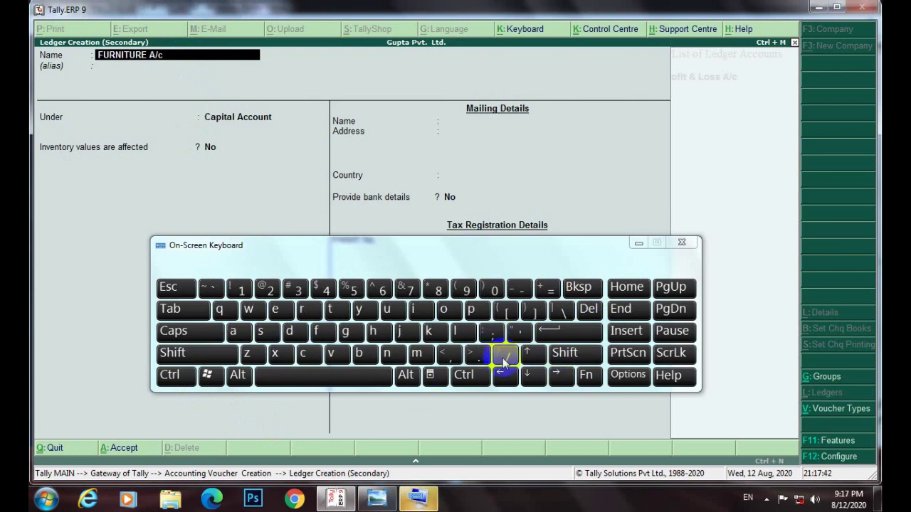
{"action": "key", "text": "Return"}
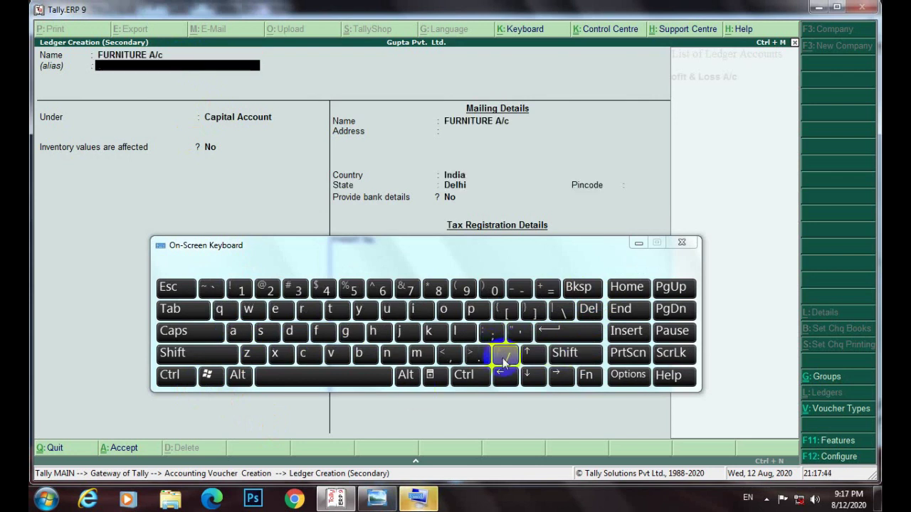
Place the FURNITURE A/c ledger under Fixed Assets, minimize the On-Screen Keyboard, and save the ledger with its remaining defaults.
{"action": "key", "text": "Return"}
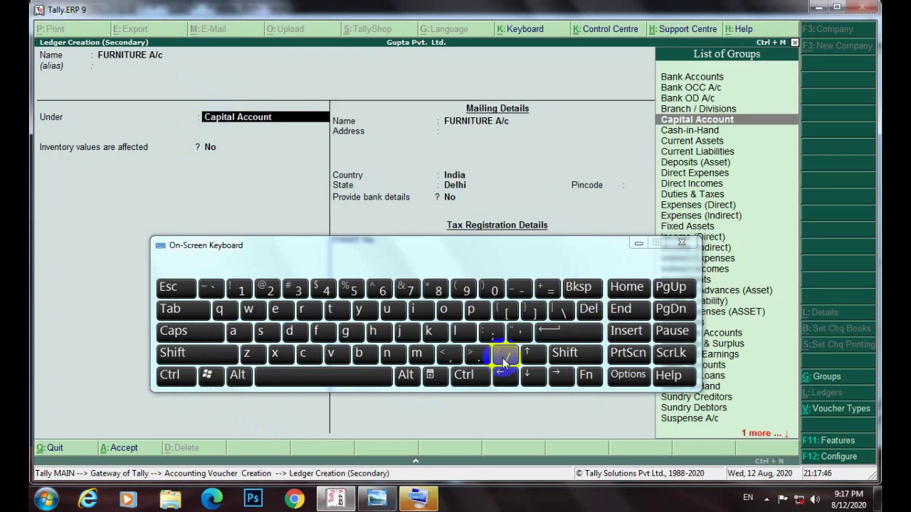
{"action": "type", "text": "Fix"}
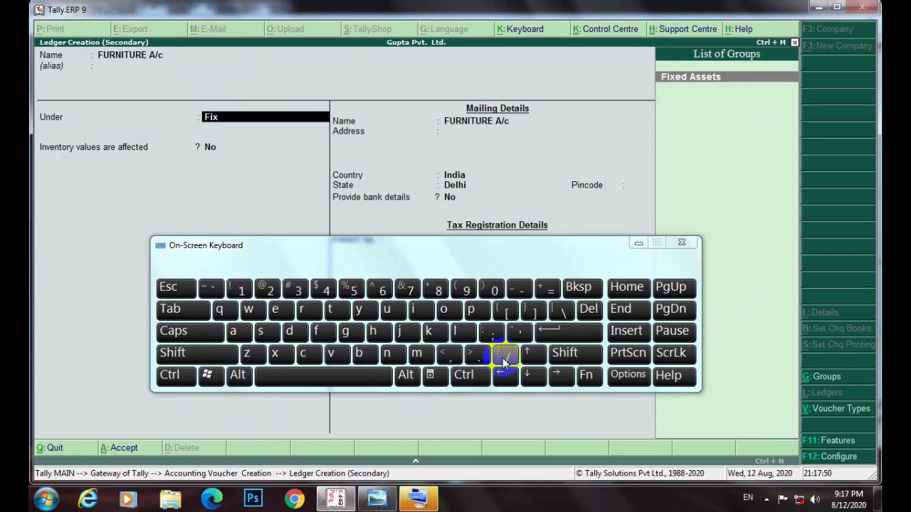
{"action": "key", "text": "Return"}
{"action": "key", "text": "Return"}
{"action": "key", "text": "Return"}
{"action": "key", "text": "Return"}
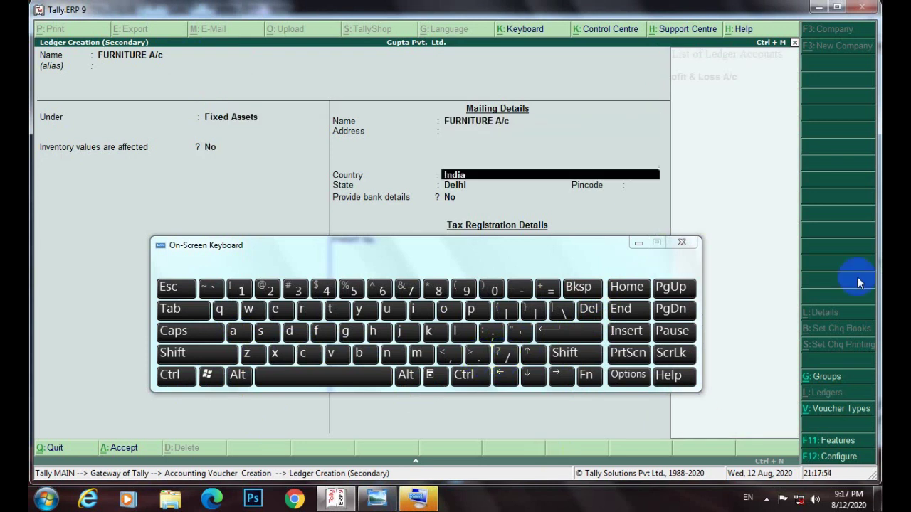
{"action": "left_click", "coordinate": [637, 242]}
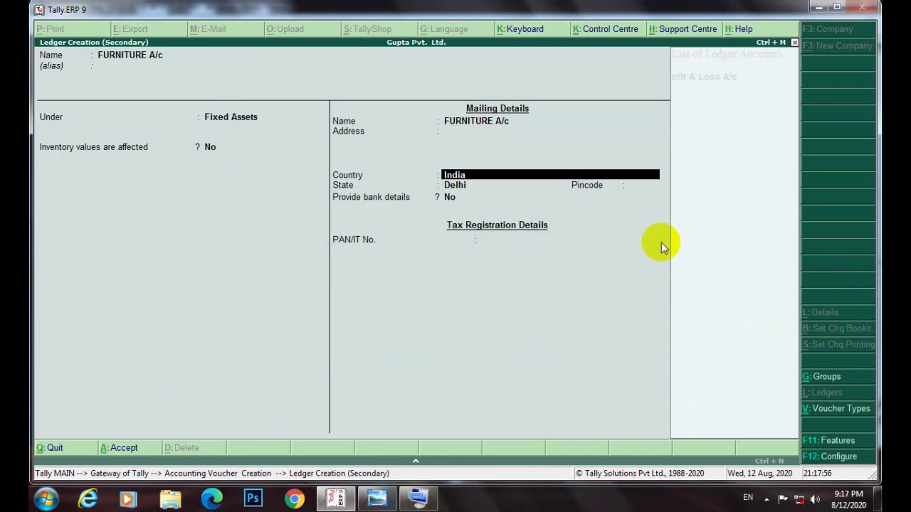
{"action": "key", "text": "Return"}
{"action": "key", "text": "Return"}
{"action": "key", "text": "Return"}
{"action": "key", "text": "Return"}
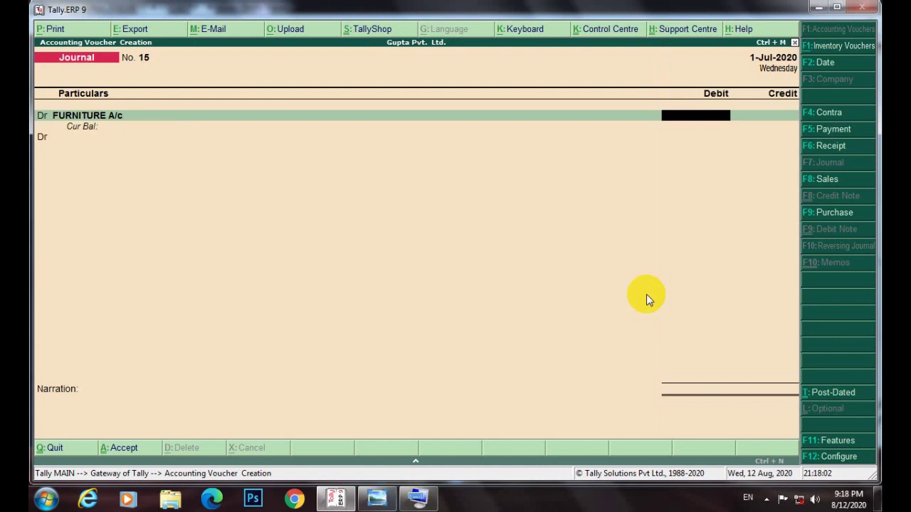
Debit FURNITURE A/c with 5000 and make the journal's second line a credit entry.
{"action": "type", "text": "5000"}
{"action": "key", "text": "Return"}
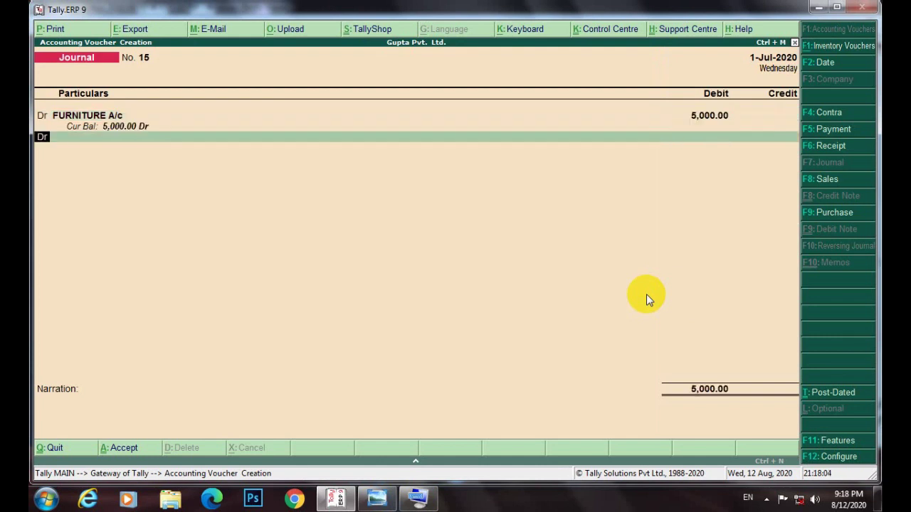
{"action": "type", "text": "c"}
{"action": "key", "text": "Return"}
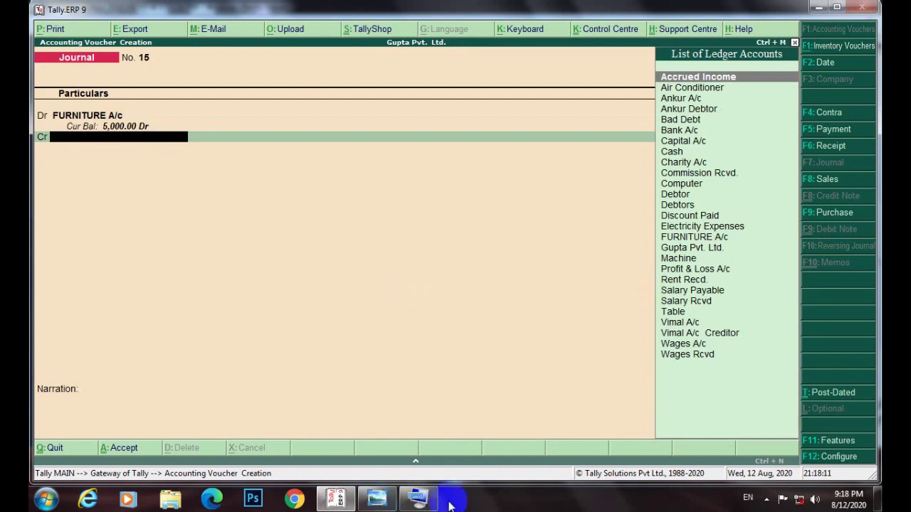
Check the supplier of the first Personal Account transaction in the exercise image, then start a new ledger from Tally.ERP 9's credit line.
{"action": "left_click", "coordinate": [378, 499]}
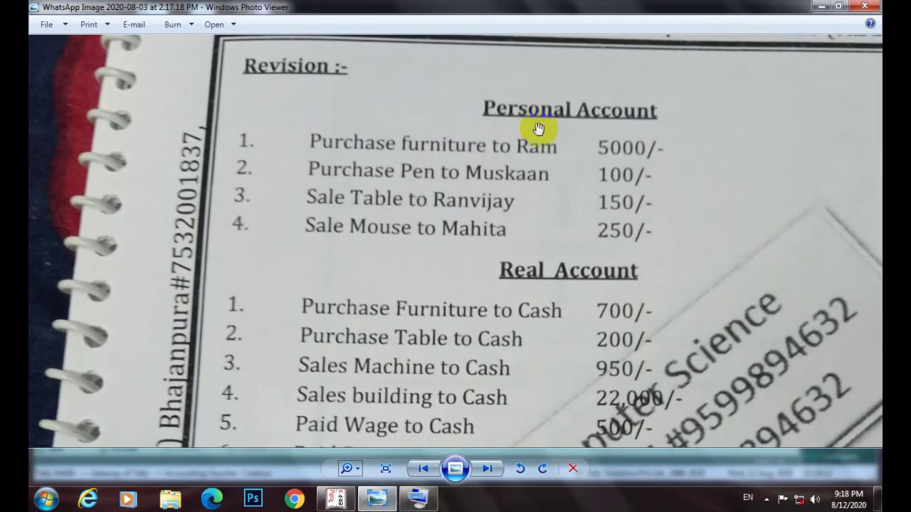
{"action": "left_click", "coordinate": [336, 498]}
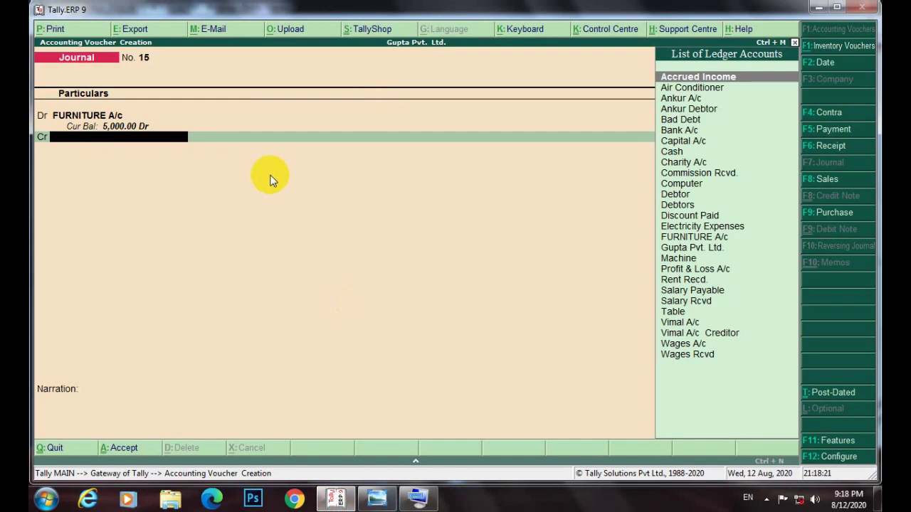
{"action": "type", "text": "r"}
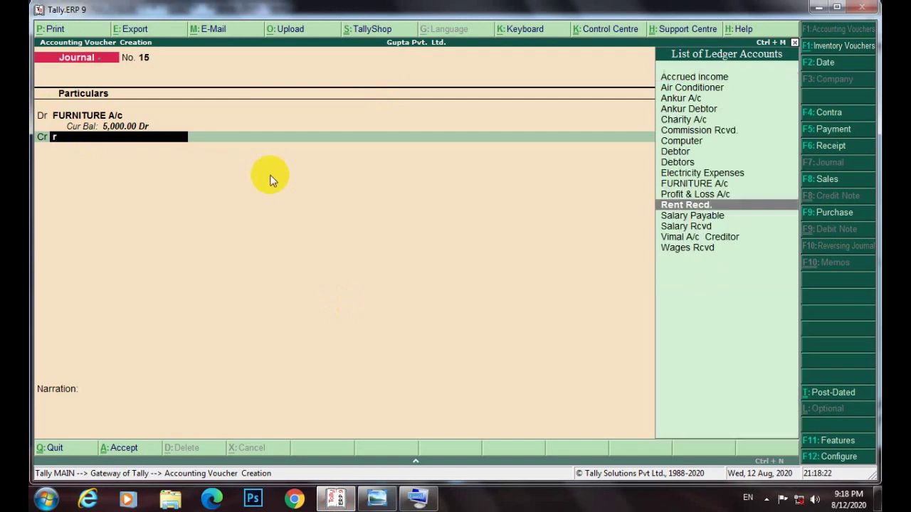
{"action": "key", "text": "alt+c"}
{"action": "type", "text": "Rm"}
{"action": "key", "text": "BackSpace"}
{"action": "key", "text": "BackSpace"}
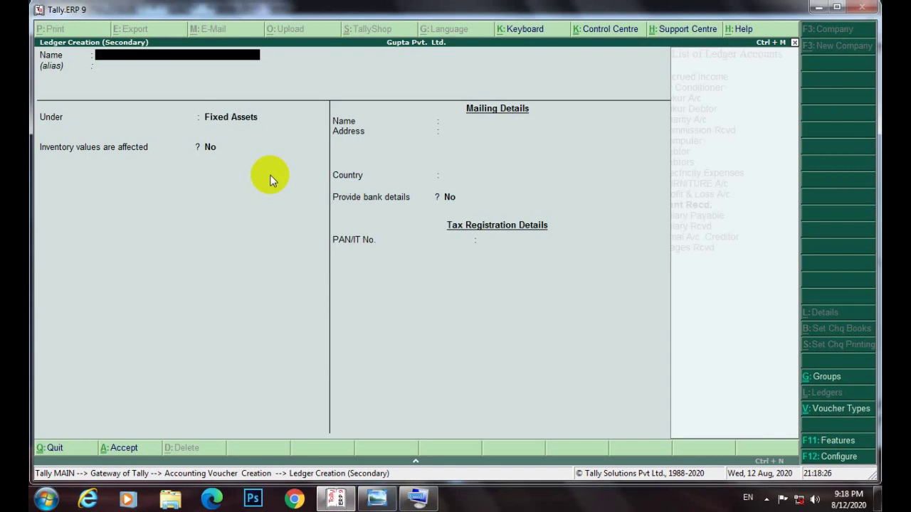
Name the new ledger with the furniture supplier's name followed by A/c, completing it with the On-Screen Keyboard.
{"action": "type", "text": "R"}
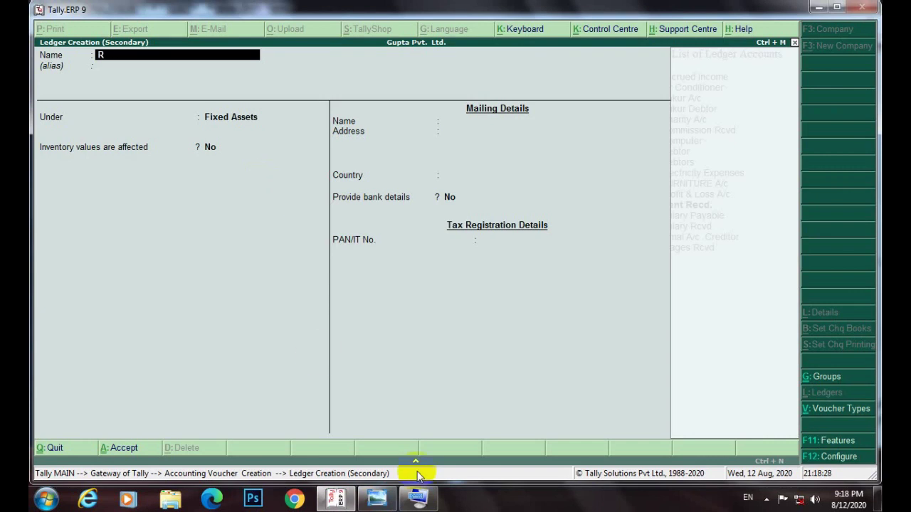
{"action": "left_click", "coordinate": [417, 498]}
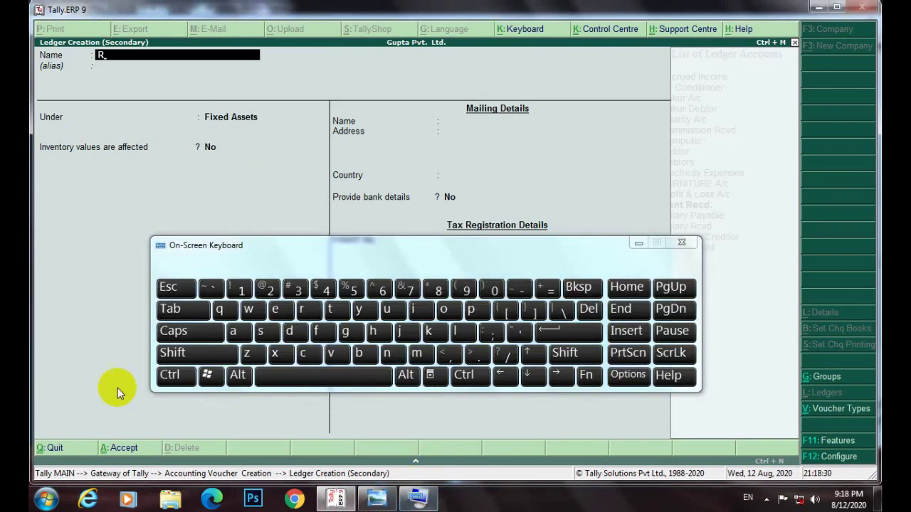
{"action": "left_click", "coordinate": [234, 331]}
{"action": "left_click", "coordinate": [416, 353]}
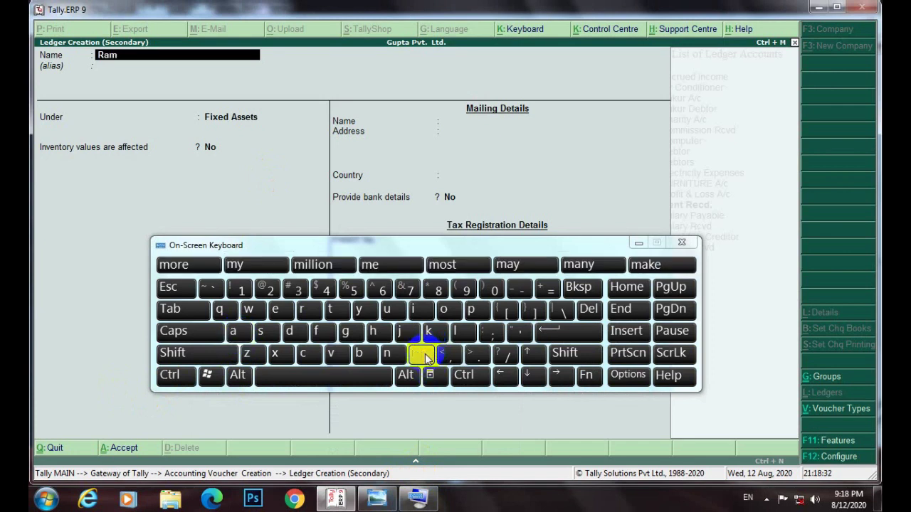
{"action": "left_click", "coordinate": [232, 331]}
{"action": "left_click", "coordinate": [509, 355]}
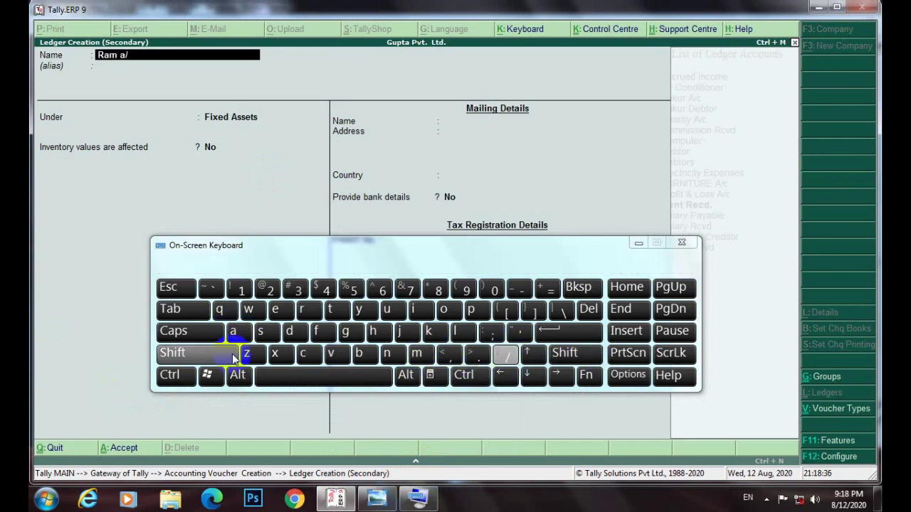
{"action": "left_click", "coordinate": [309, 353]}
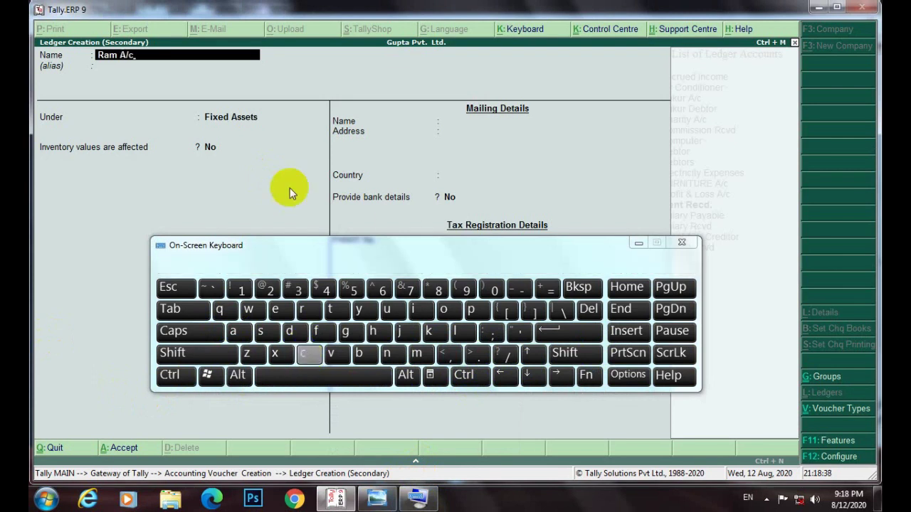
Place the supplier's ledger under the Sundry Creditors group.
{"action": "left_click", "coordinate": [244, 118]}
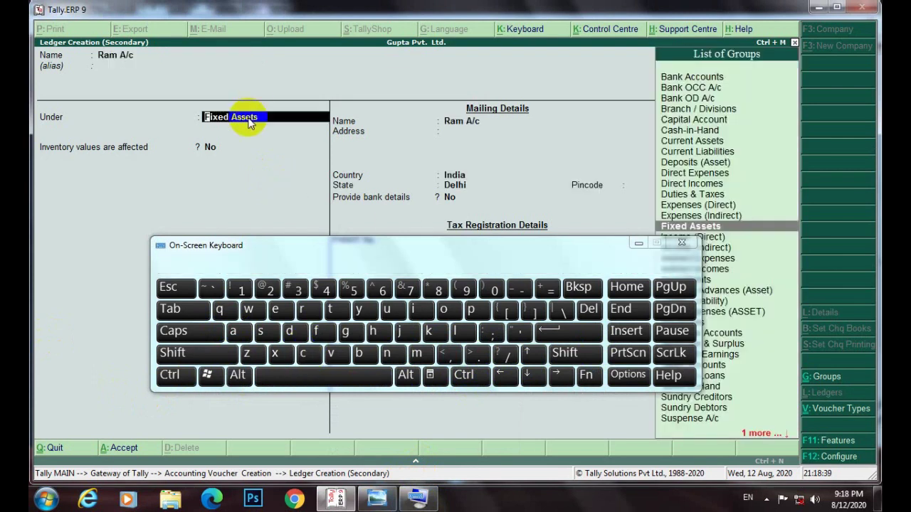
{"action": "type", "text": "S"}
{"action": "left_click", "coordinate": [390, 311]}
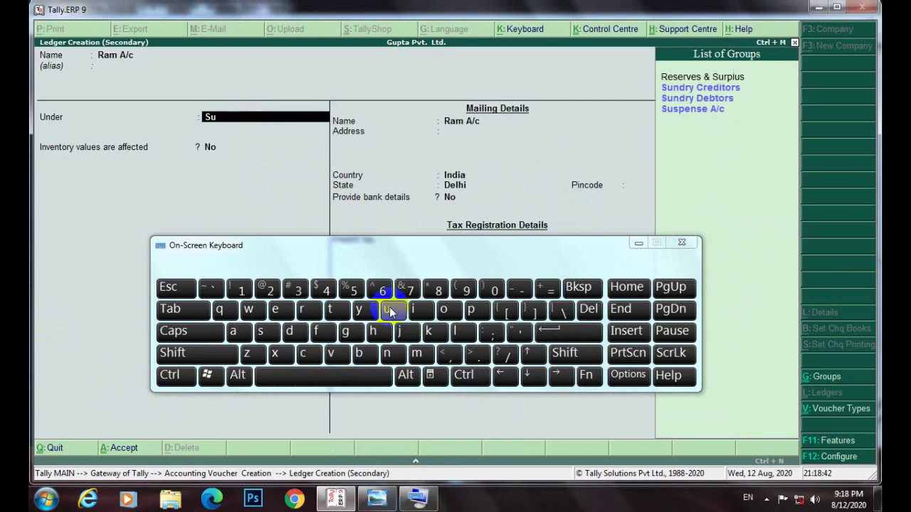
{"action": "key", "text": "Down"}
{"action": "key", "text": "Return"}
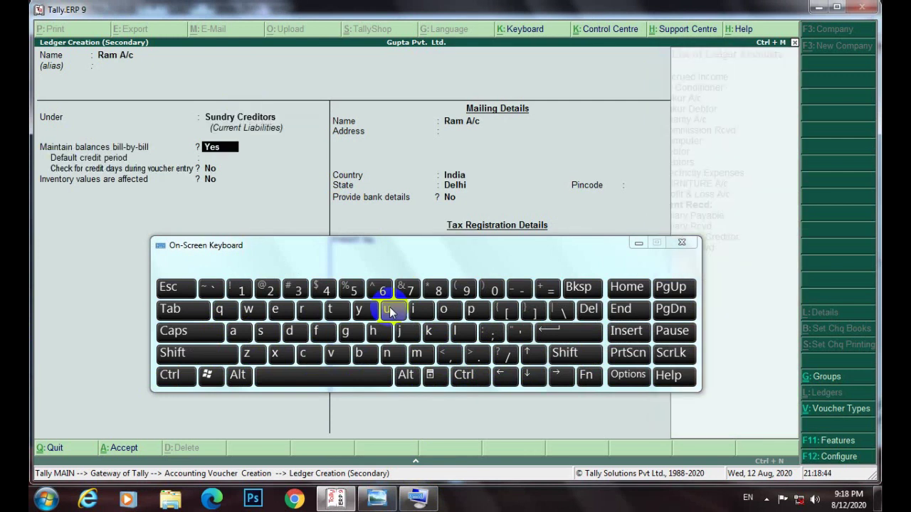
Give the supplier's ledger the alias (Sundry Creditors) and save it to the journal's credit line.
{"action": "left_click", "coordinate": [126, 68]}
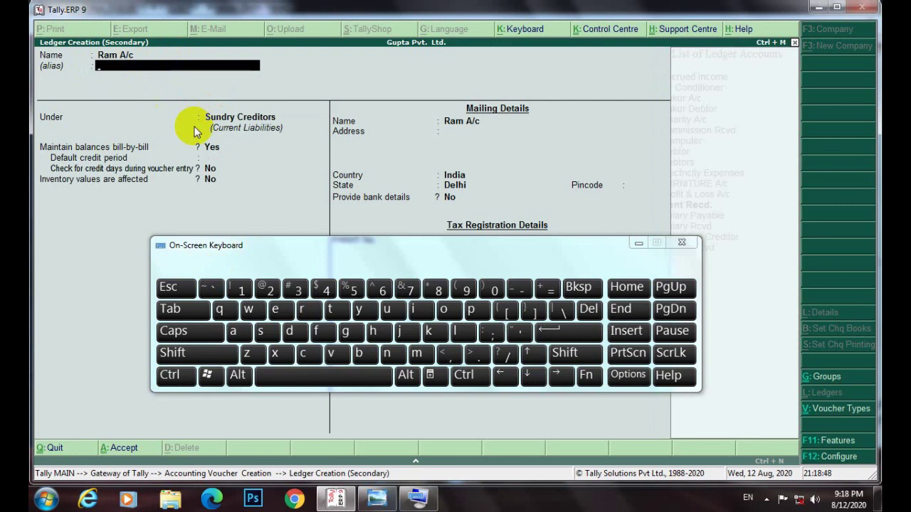
{"action": "type", "text": "(Sundry Credito"}
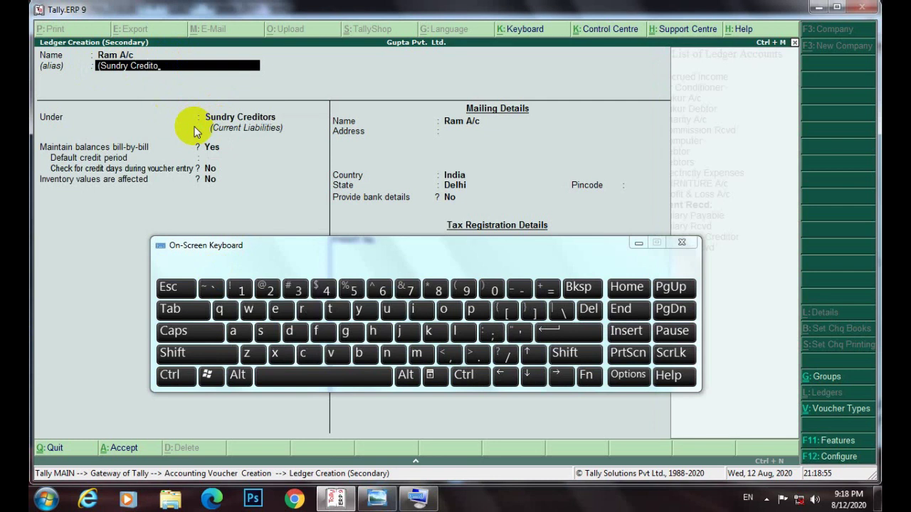
{"action": "key", "text": "BackSpace"}
{"action": "type", "text": "ors)"}
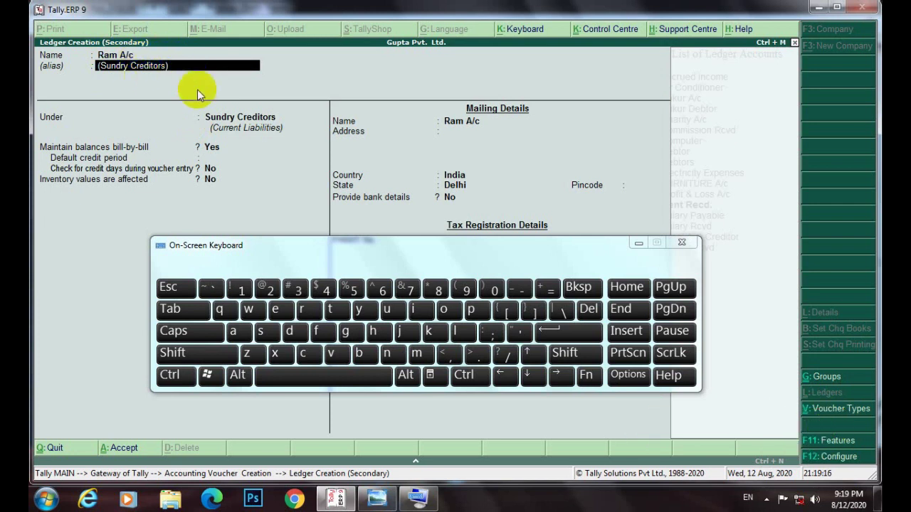
{"action": "key", "text": "ctrl"}
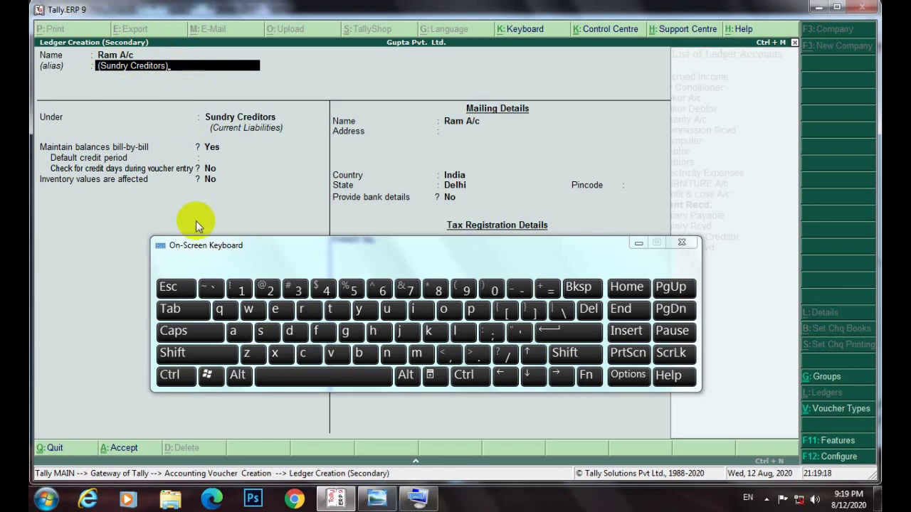
{"action": "key", "text": "ctrl"}
{"action": "left_click", "coordinate": [236, 332]}
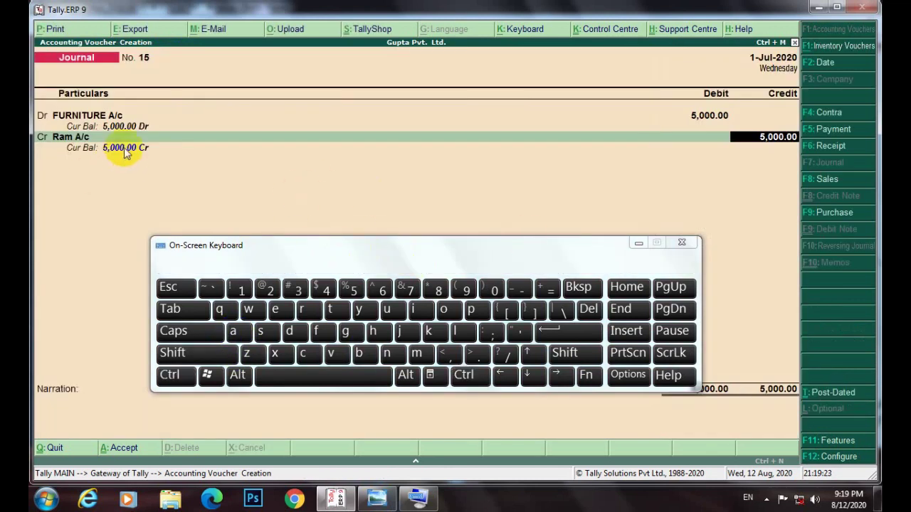
Reselect the supplier's ledger on the credit line by finding its Sundry Creditors alias.
{"action": "left_click", "coordinate": [82, 137]}
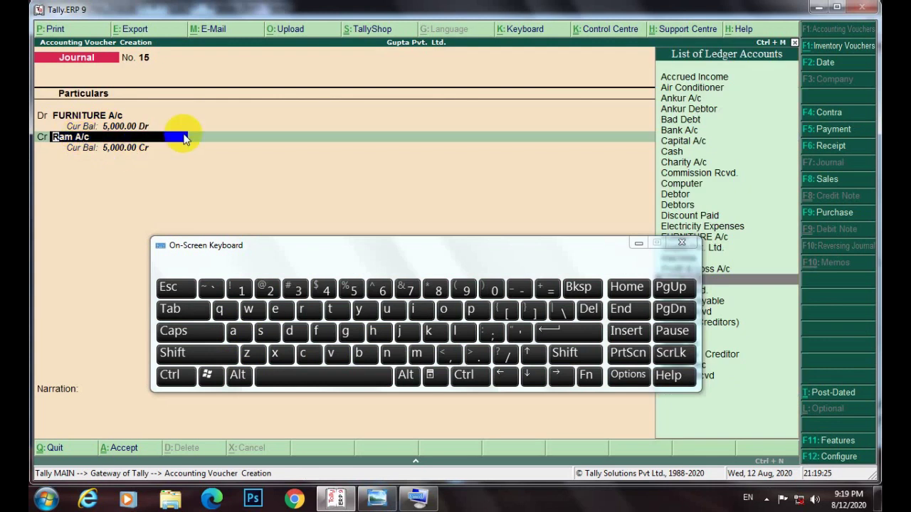
{"action": "type", "text": "su"}
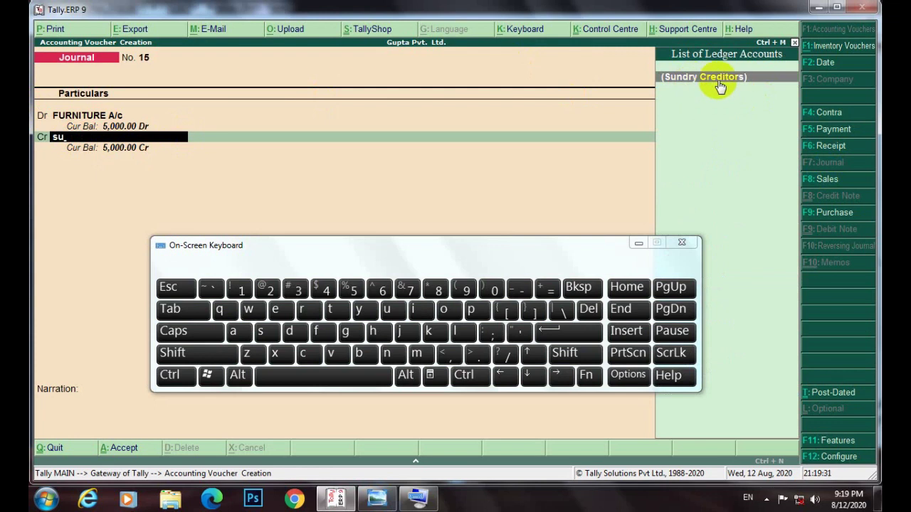
{"action": "key", "text": "Return"}
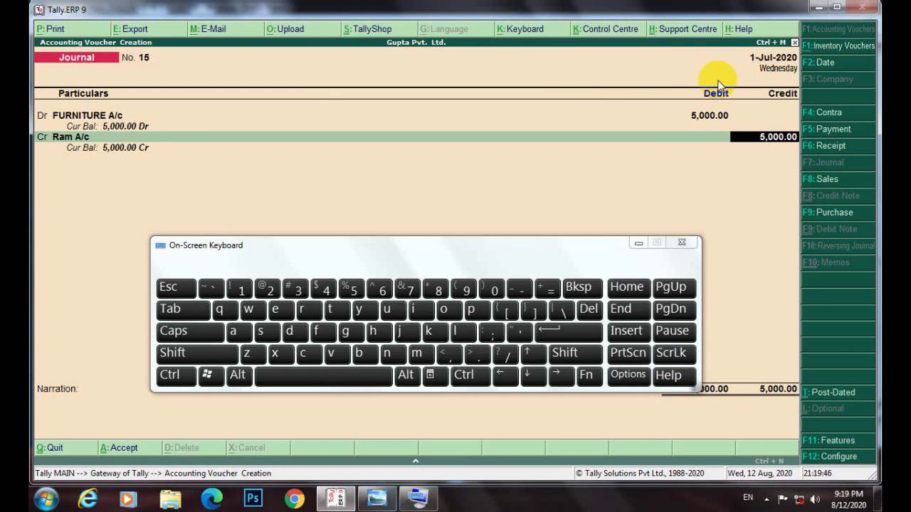
Accept the supplier's 5,000 credit and record it bill-wise as New Ref 15, going on to the narration.
{"action": "key", "text": "Return"}
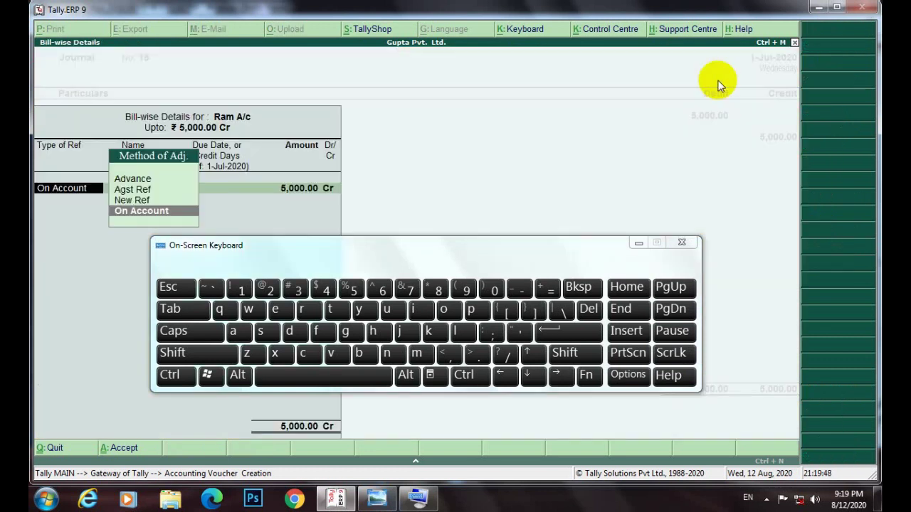
{"action": "key", "text": "Up"}
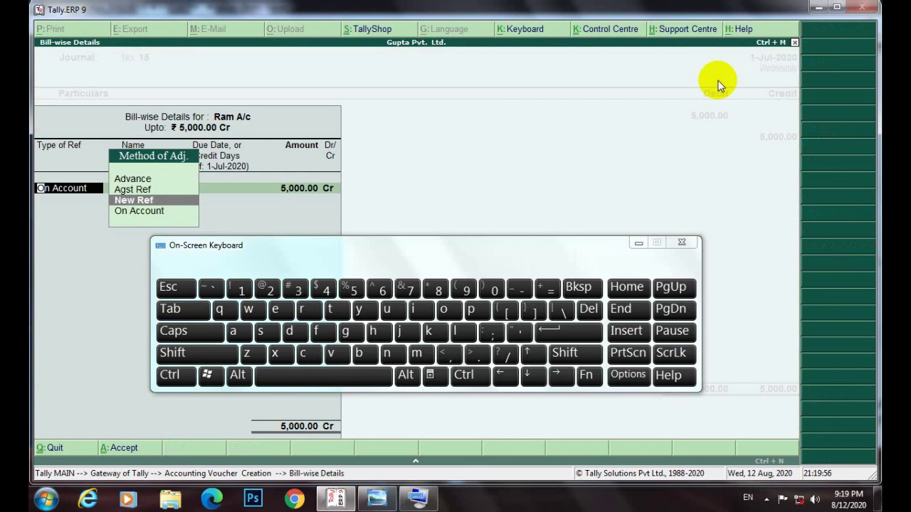
{"action": "key", "text": "Up"}
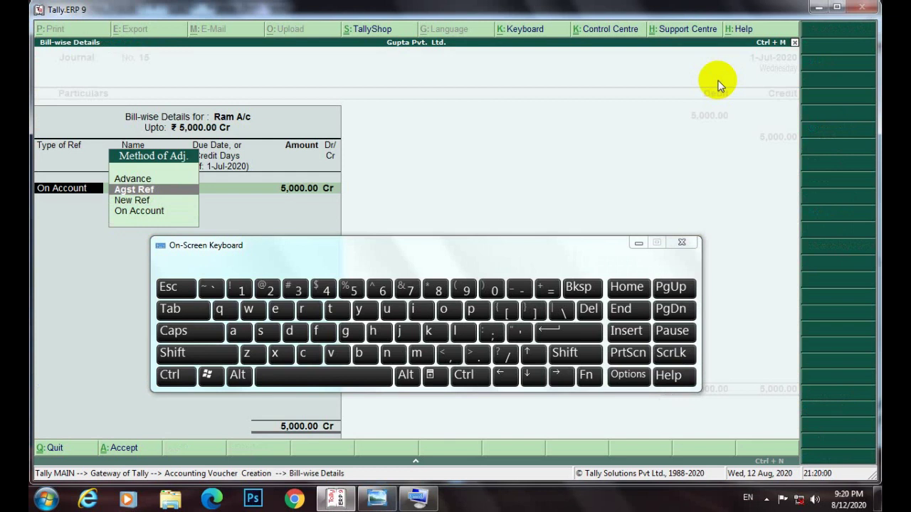
{"action": "key", "text": "Up"}
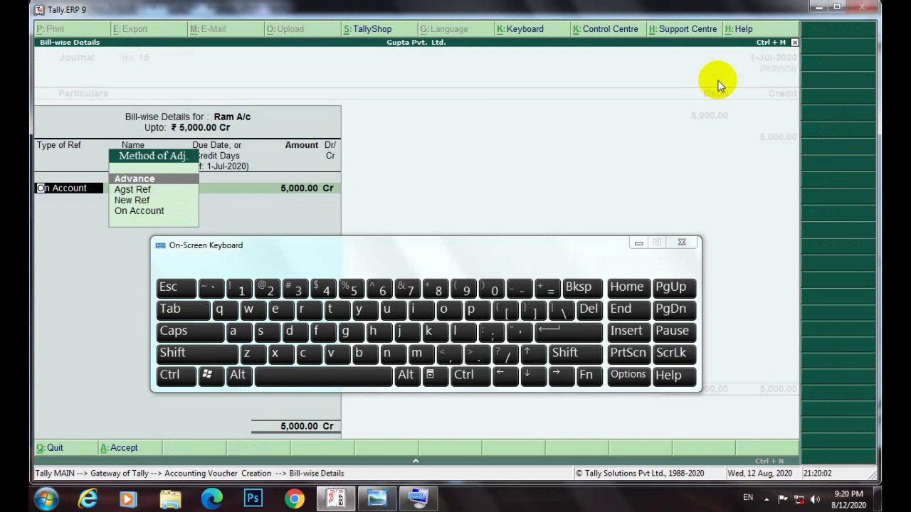
{"action": "key", "text": "Down"}
{"action": "key", "text": "Down"}
{"action": "key", "text": "Down"}
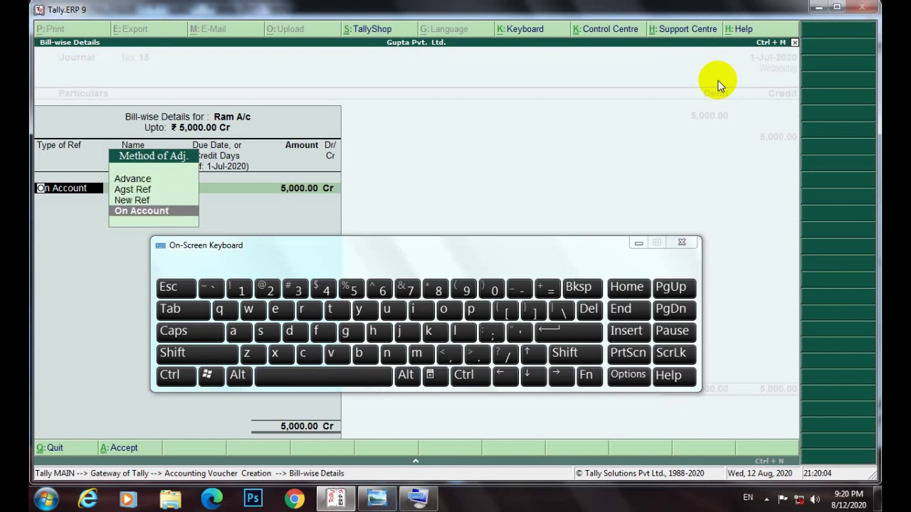
{"action": "key", "text": "Up"}
{"action": "key", "text": "Return"}
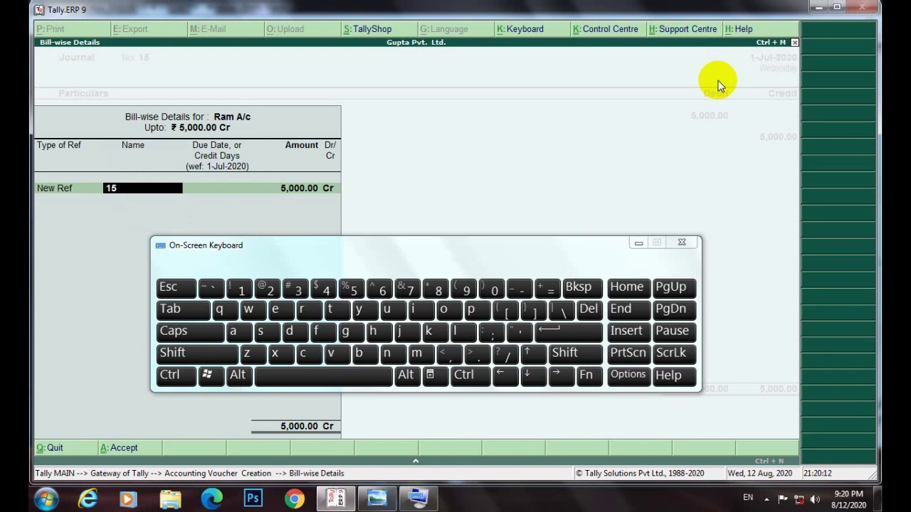
{"action": "key", "text": "Return"}
{"action": "key", "text": "Return"}
{"action": "key", "text": "Return"}
{"action": "key", "text": "Return"}
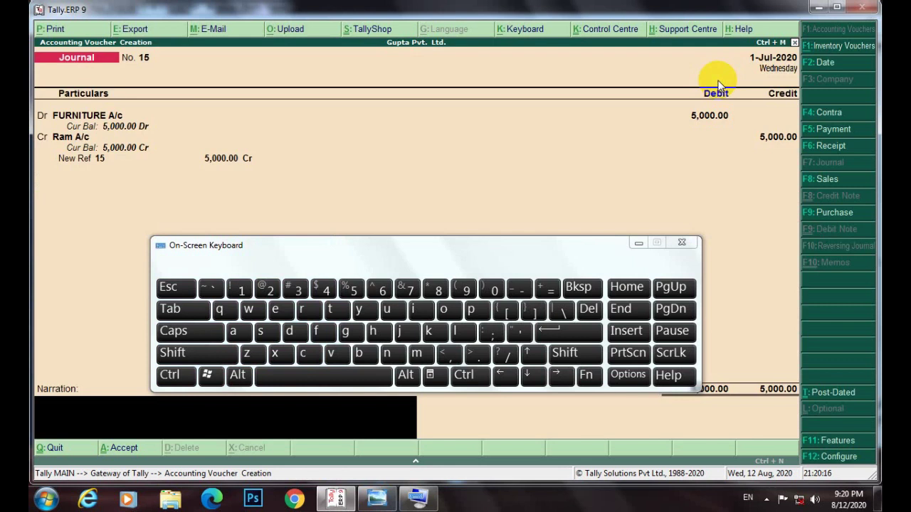
Begin the furniture journal's narration with "Being Furniture purchase", correcting the spelling.
{"action": "type", "text": "Being pur"}
{"action": "key", "text": "BackSpace"}
{"action": "type", "text": "Fi"}
{"action": "type", "text": "urnity"}
{"action": "key", "text": "BackSpace"}
{"action": "type", "text": "ure purchse"}
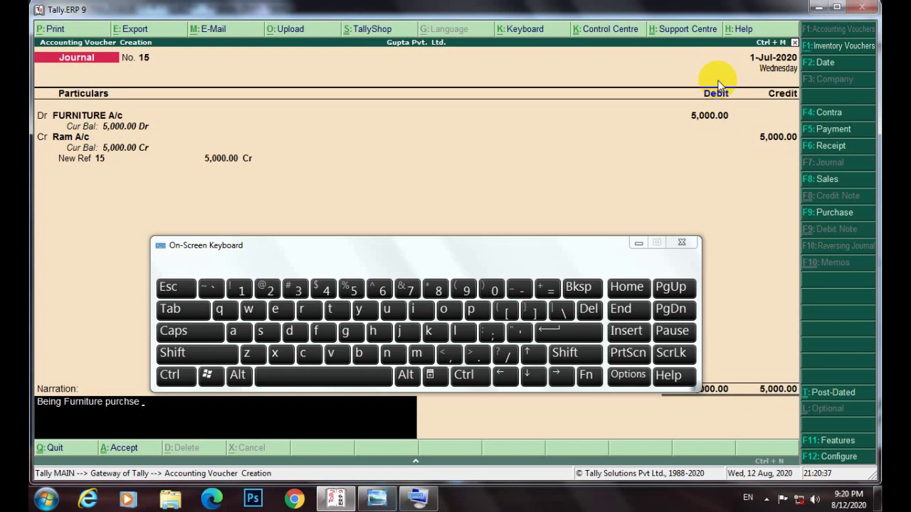
{"action": "key", "text": "BackSpace"}
{"action": "key", "text": "BackSpace"}
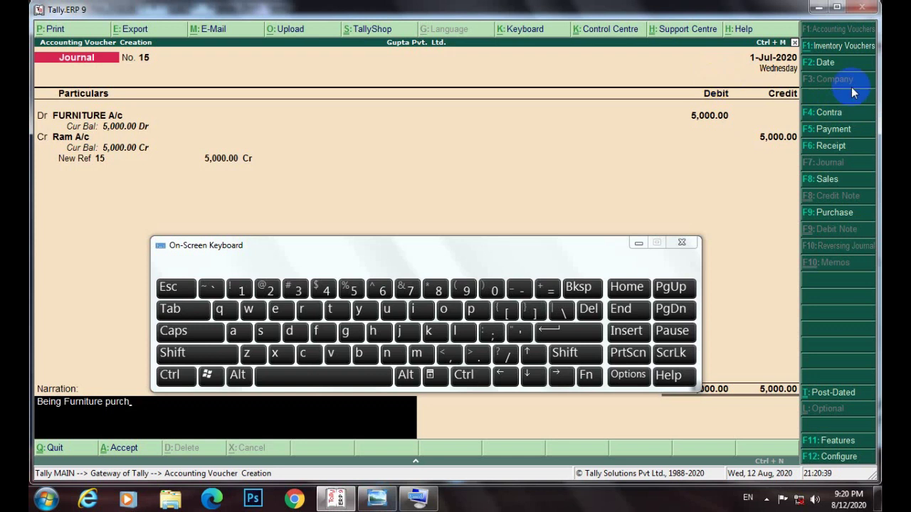
{"action": "left_click", "coordinate": [236, 331]}
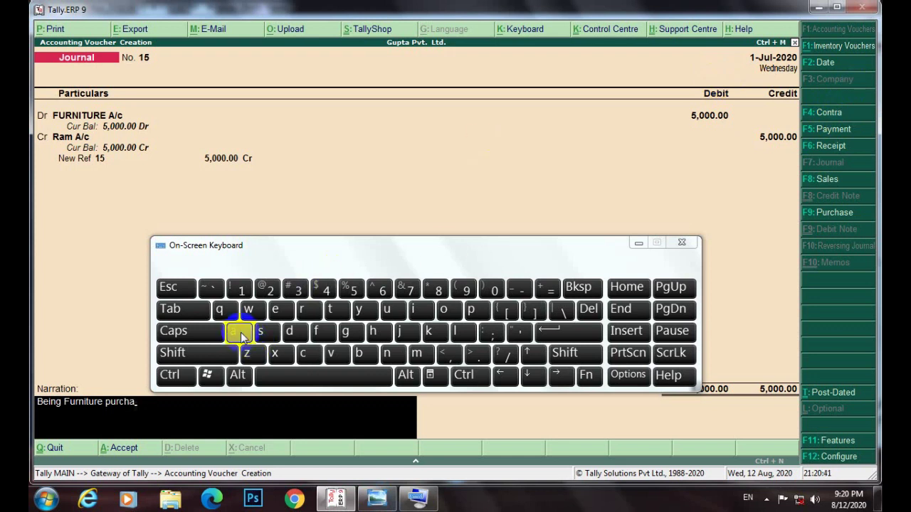
{"action": "left_click", "coordinate": [260, 331]}
{"action": "left_click", "coordinate": [275, 308]}
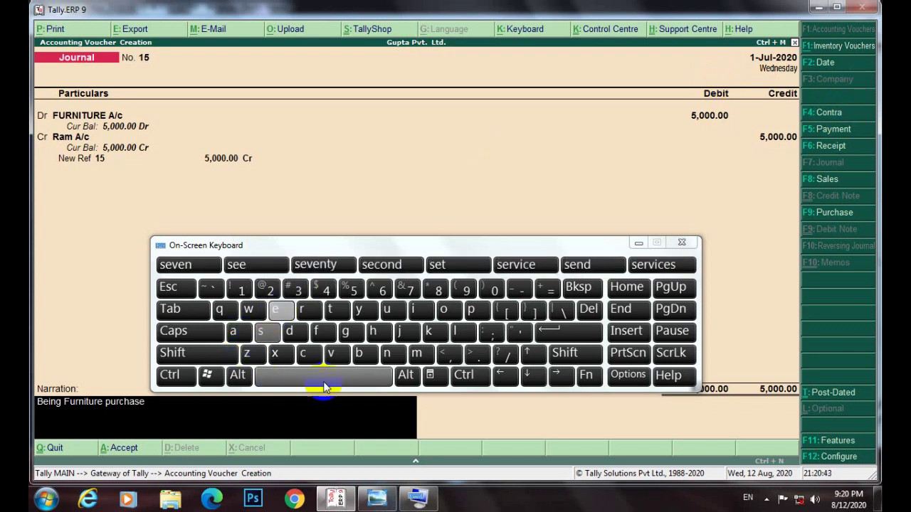
{"action": "type", "text": "frin"}
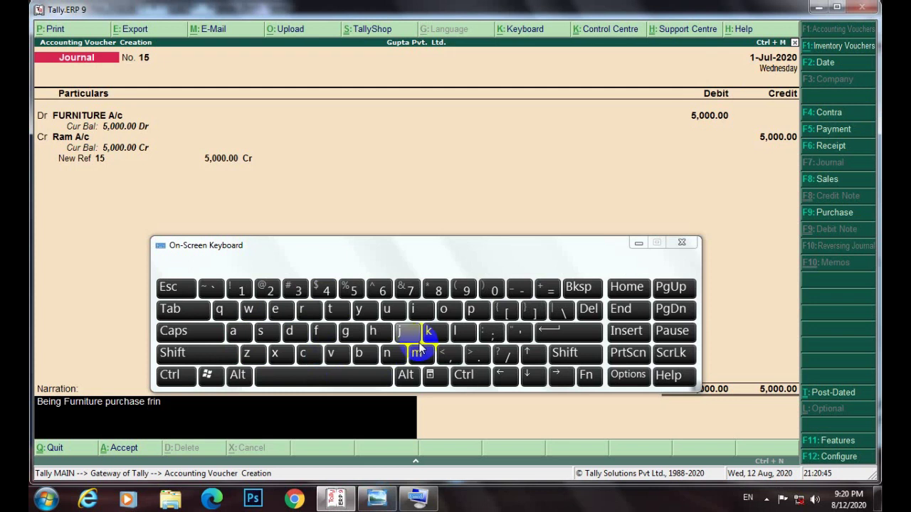
{"action": "key", "text": "BackSpace"}
{"action": "key", "text": "BackSpace"}
{"action": "type", "text": "om r"}
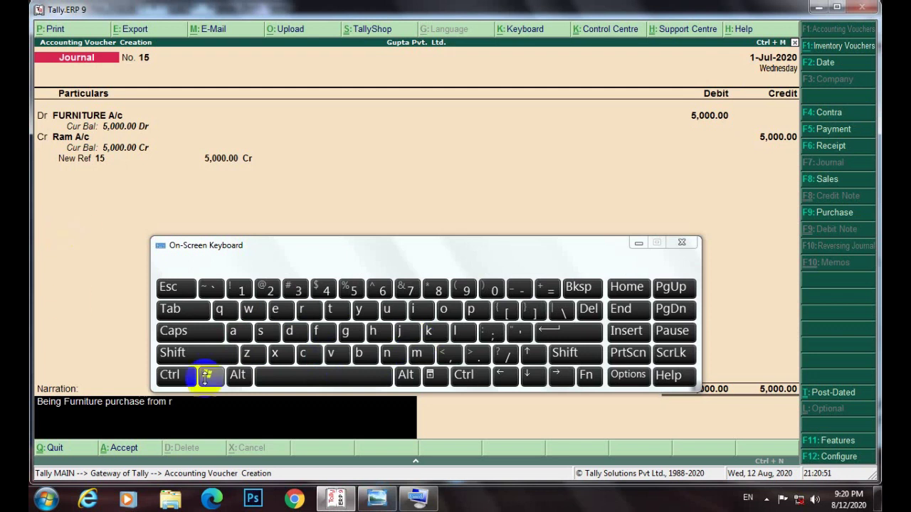
{"action": "type", "text": "am @"}
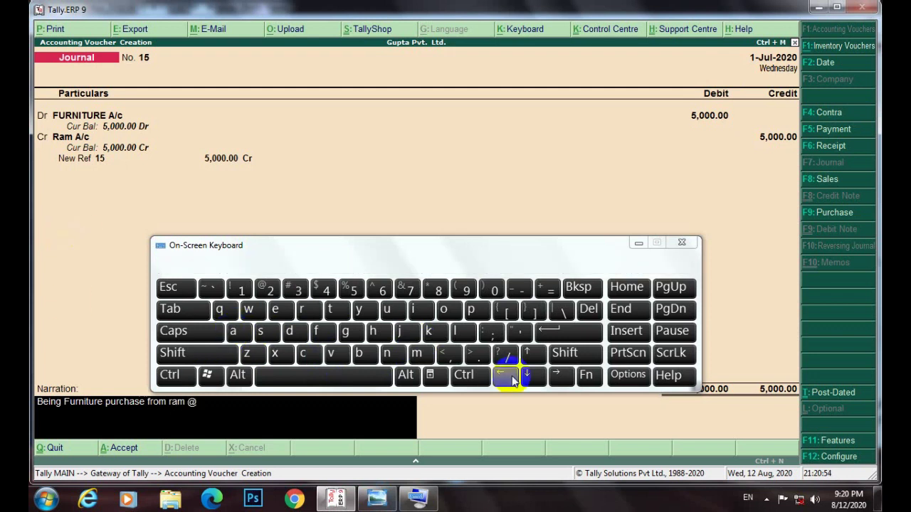
{"action": "type", "text": "5000"}
{"action": "key", "text": "Return"}
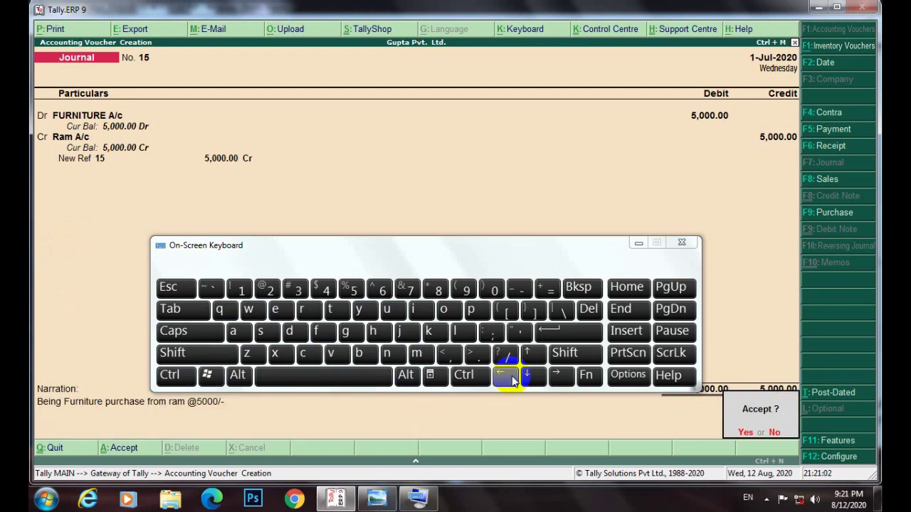
{"action": "key", "text": "Return"}
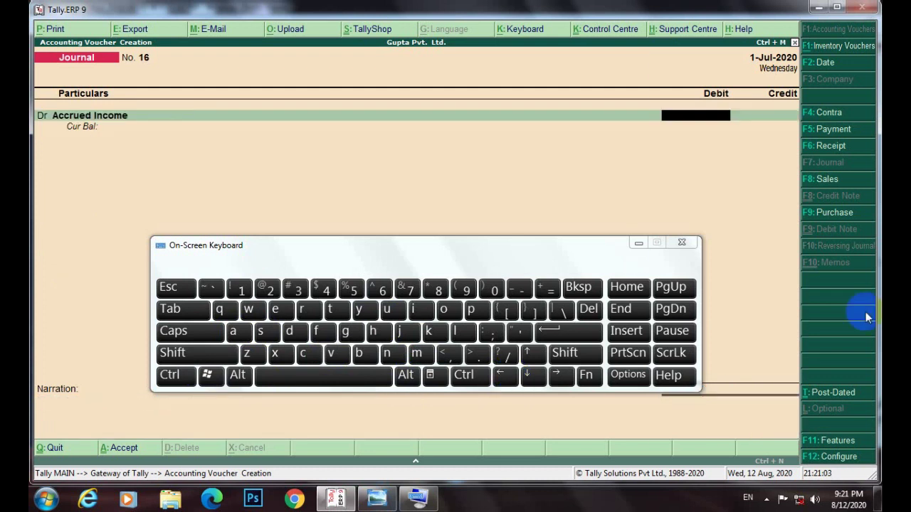
Minimize the On-Screen Keyboard, check the revision exercise image from Personal Account to Real Account entries, and return to Tally.ERP 9.
{"action": "left_click", "coordinate": [639, 242]}
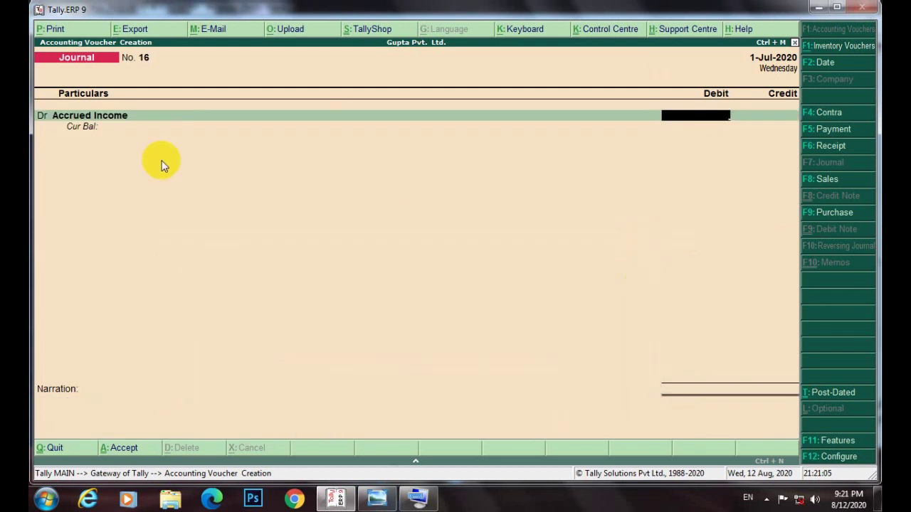
{"action": "left_click", "coordinate": [377, 498]}
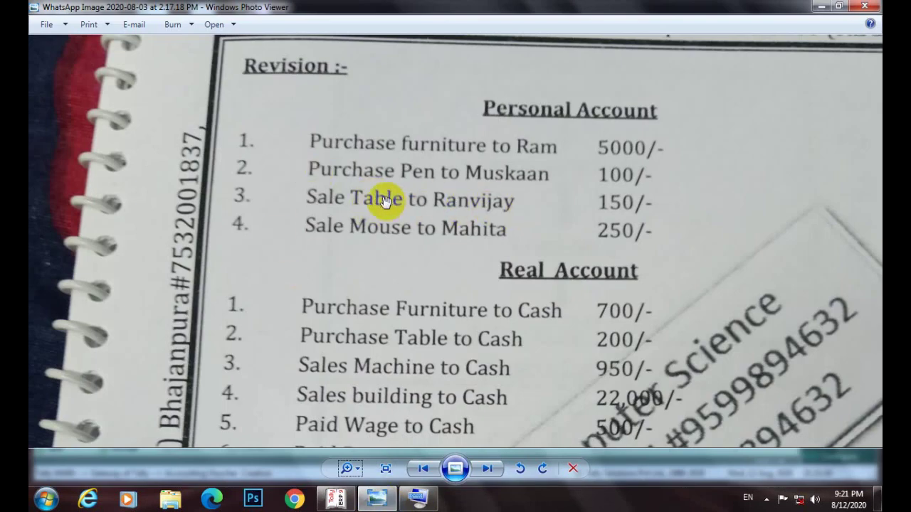
{"action": "left_click_drag", "start_coordinate": [539, 220], "coordinate": [533, 136]}
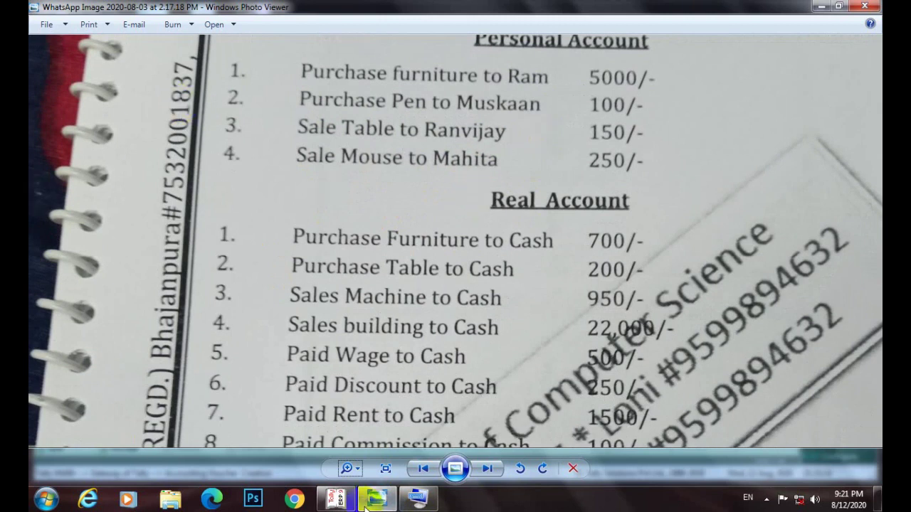
{"action": "left_click", "coordinate": [336, 498]}
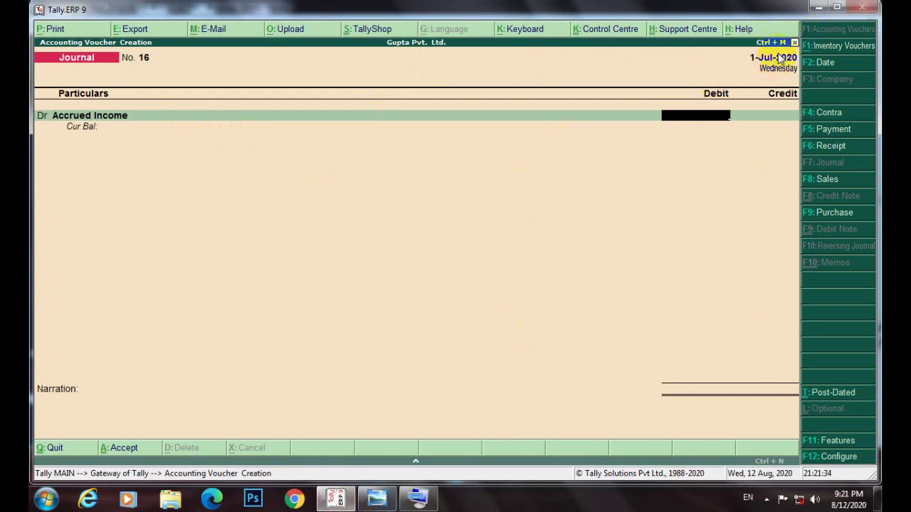
Quit the new journal voucher without saving it and open the Account Books reports.
{"action": "left_click", "coordinate": [694, 109]}
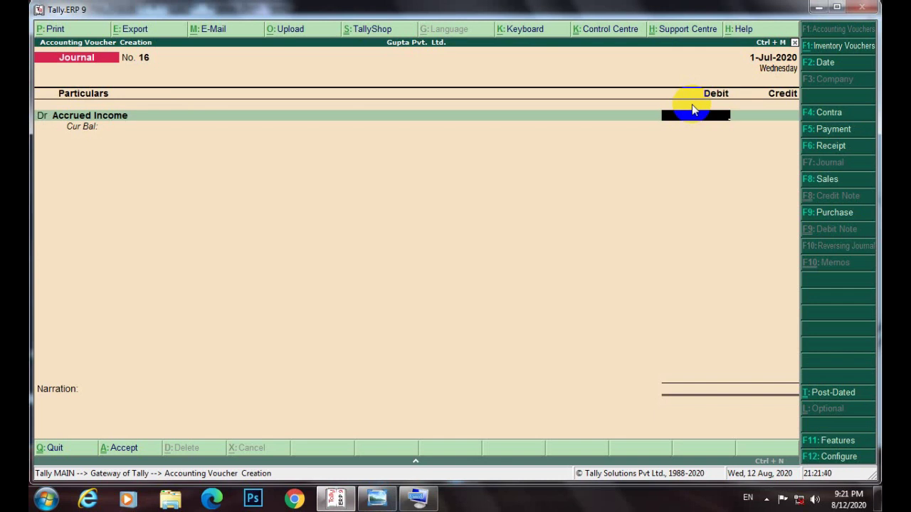
{"action": "left_click", "coordinate": [794, 42]}
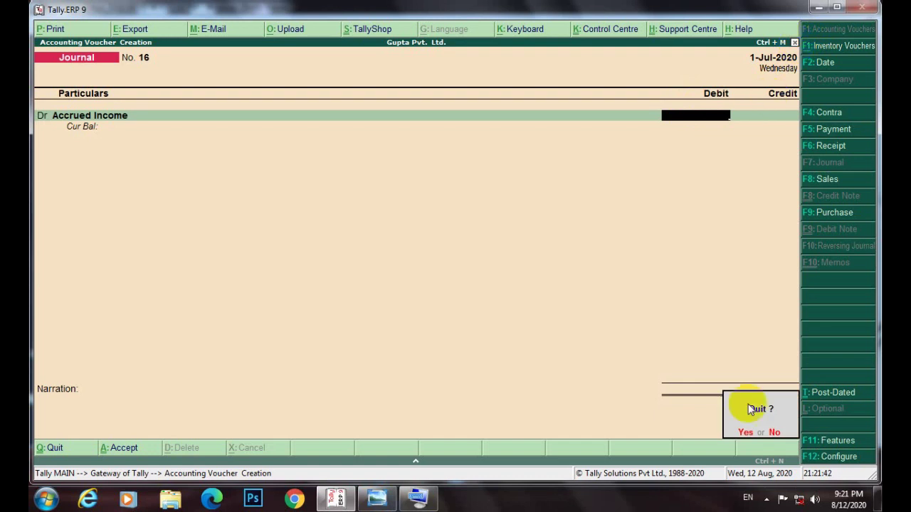
{"action": "left_click", "coordinate": [746, 433]}
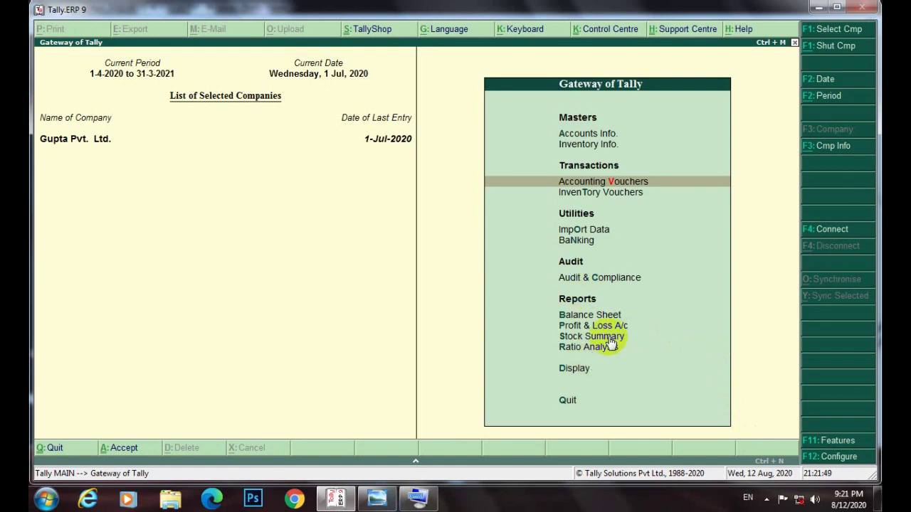
{"action": "key", "text": "Down"}
{"action": "key", "text": "Down"}
{"action": "key", "text": "Down"}
{"action": "key", "text": "Down"}
{"action": "key", "text": "Down"}
{"action": "key", "text": "Down"}
{"action": "key", "text": "Down"}
{"action": "key", "text": "Down"}
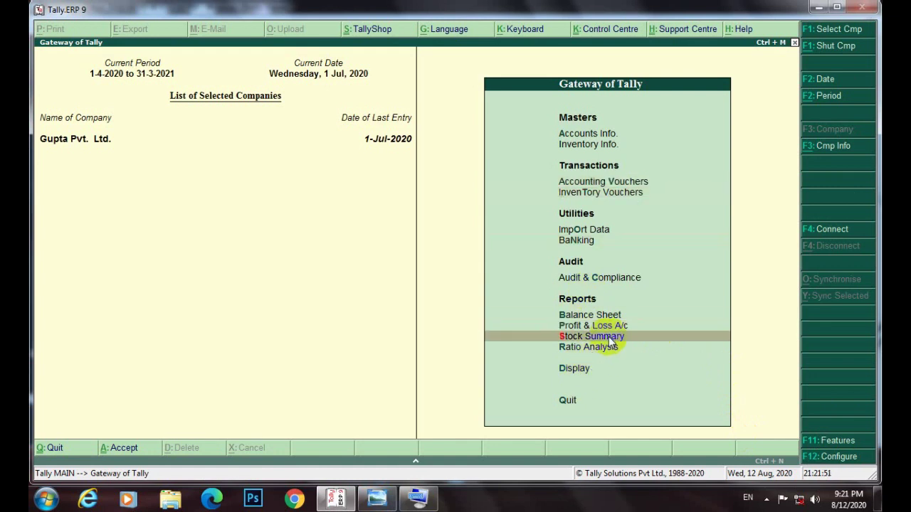
{"action": "key", "text": "Down"}
{"action": "key", "text": "Return"}
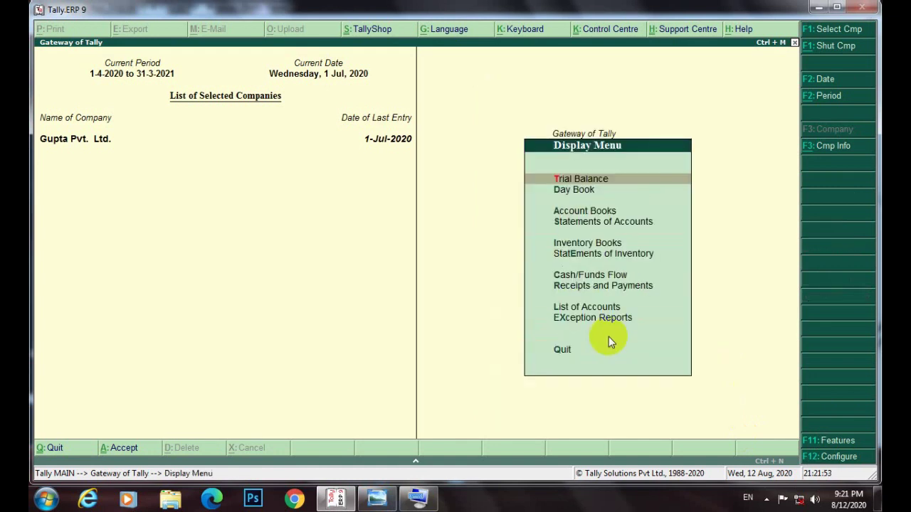
{"action": "key", "text": "Down"}
{"action": "key", "text": "Down"}
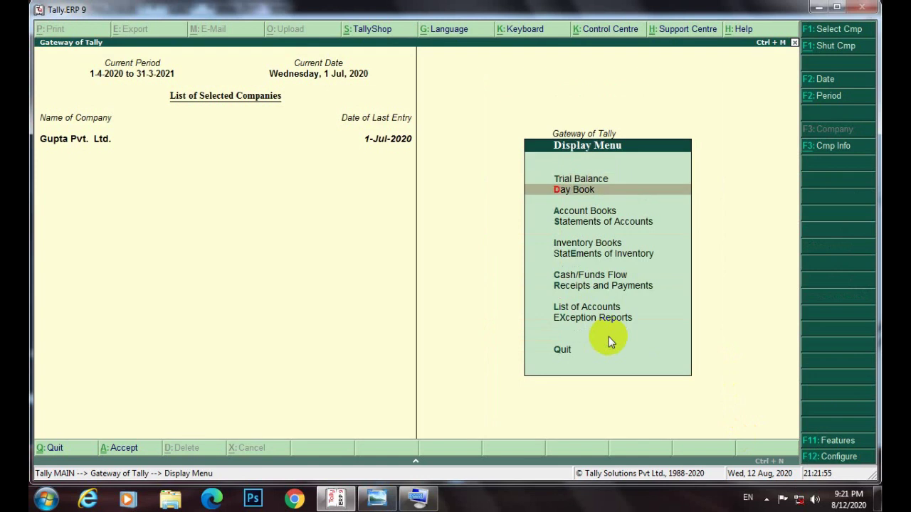
{"action": "key", "text": "Return"}
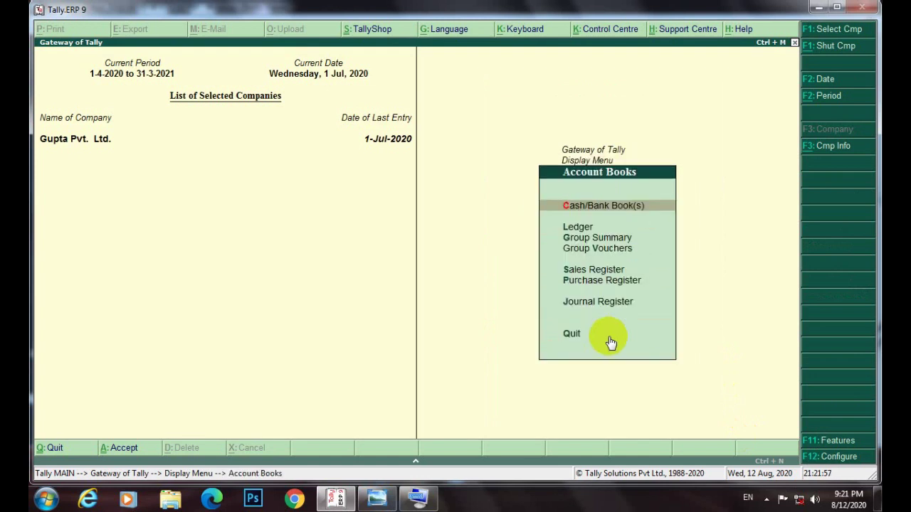
Open the Journal Register and bring up the list of July's journal vouchers.
{"action": "key", "text": "Down"}
{"action": "key", "text": "Down"}
{"action": "key", "text": "Down"}
{"action": "key", "text": "Down"}
{"action": "key", "text": "Down"}
{"action": "key", "text": "Down"}
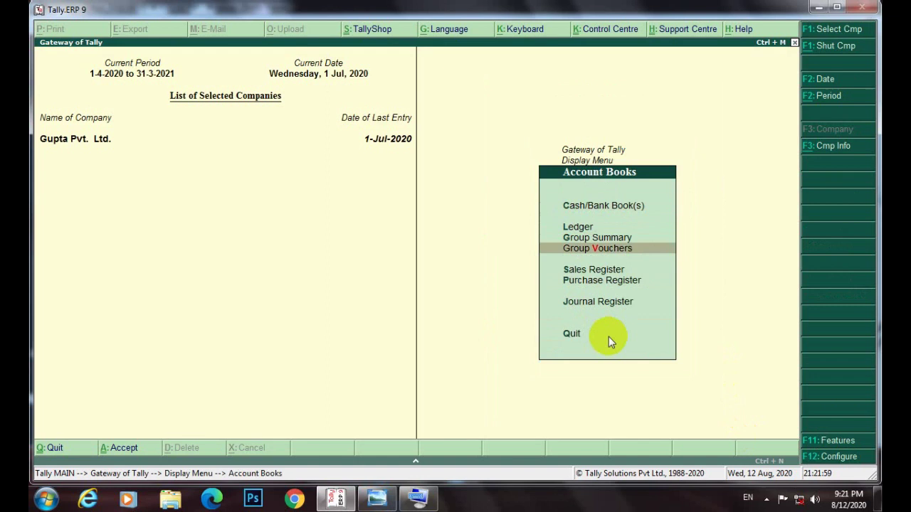
{"action": "key", "text": "Return"}
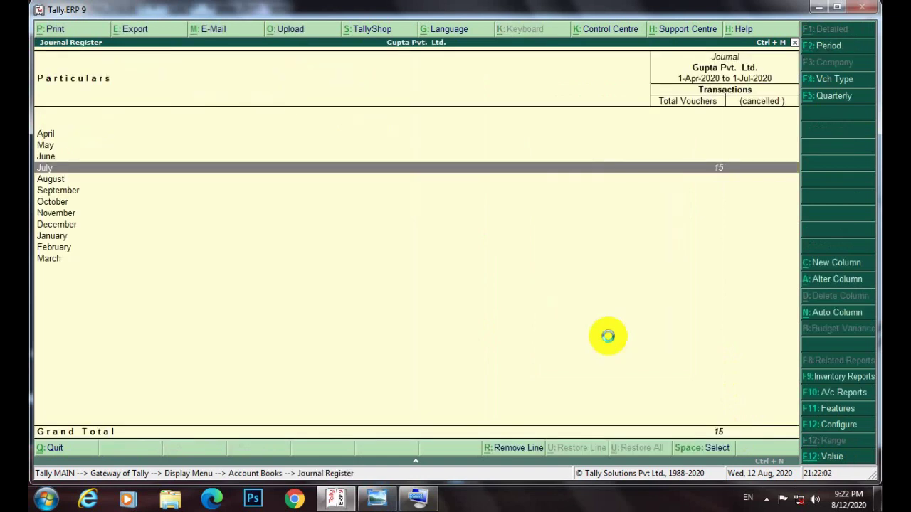
{"action": "key", "text": "Return"}
Look through the July journal vouchers from the first entry to the last and back.
{"action": "key", "text": "Down"}
{"action": "key", "text": "Down"}
{"action": "key", "text": "Down"}
{"action": "key", "text": "Down"}
{"action": "key", "text": "Down"}
{"action": "key", "text": "Down"}
{"action": "key", "text": "Down"}
{"action": "key", "text": "Down"}
{"action": "key", "text": "Down"}
{"action": "key", "text": "Down"}
{"action": "key", "text": "Down"}
{"action": "key", "text": "Down"}
{"action": "key", "text": "Down"}
{"action": "key", "text": "Down"}
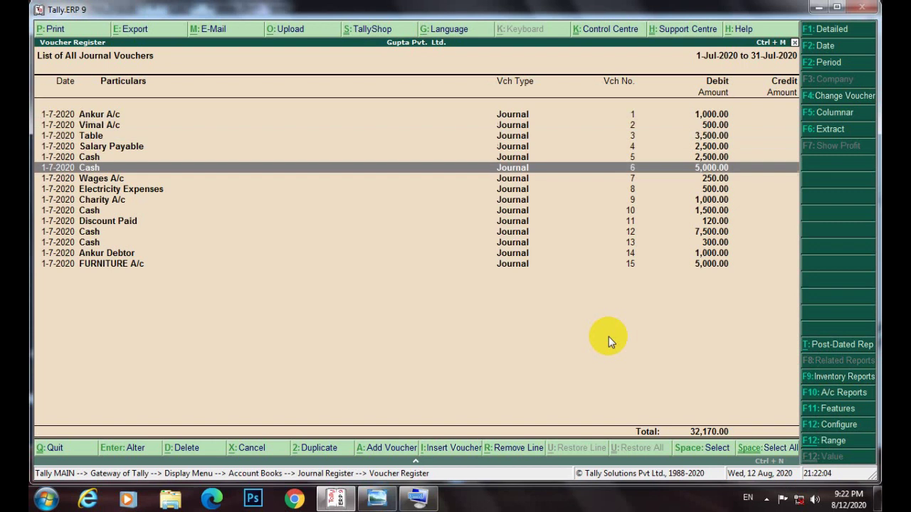
{"action": "key", "text": "Up"}
{"action": "key", "text": "Up"}
{"action": "key", "text": "Up"}
{"action": "key", "text": "Up"}
{"action": "key", "text": "Up"}
{"action": "key", "text": "Up"}
{"action": "key", "text": "Up"}
{"action": "key", "text": "Up"}
{"action": "key", "text": "Up"}
{"action": "key", "text": "Up"}
{"action": "key", "text": "Up"}
{"action": "key", "text": "Up"}
{"action": "key", "text": "Up"}
{"action": "key", "text": "Up"}
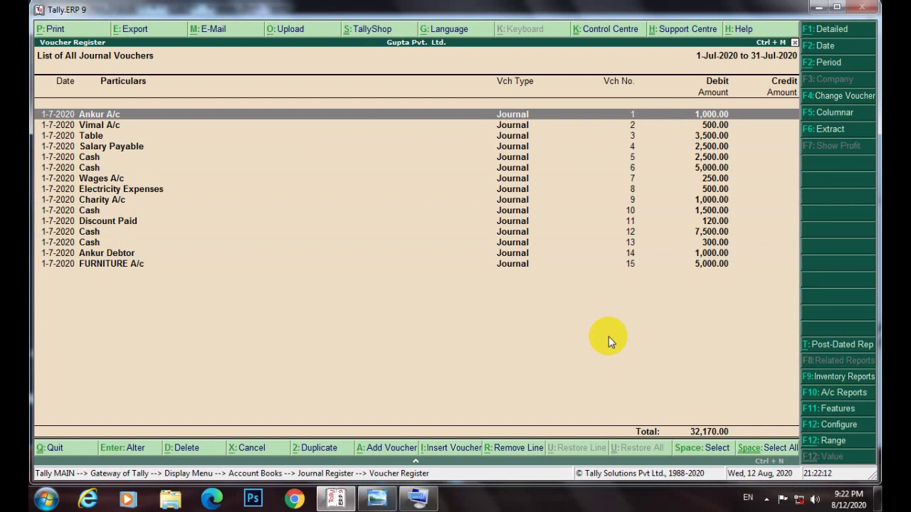
Open the FURNITURE A/c journal voucher No. 15 for alteration.
{"action": "key", "text": "Down"}
{"action": "key", "text": "Down"}
{"action": "key", "text": "Down"}
{"action": "key", "text": "Down"}
{"action": "key", "text": "Down"}
{"action": "key", "text": "Down"}
{"action": "key", "text": "Down"}
{"action": "key", "text": "Down"}
{"action": "key", "text": "Down"}
{"action": "key", "text": "Down"}
{"action": "key", "text": "Down"}
{"action": "key", "text": "Down"}
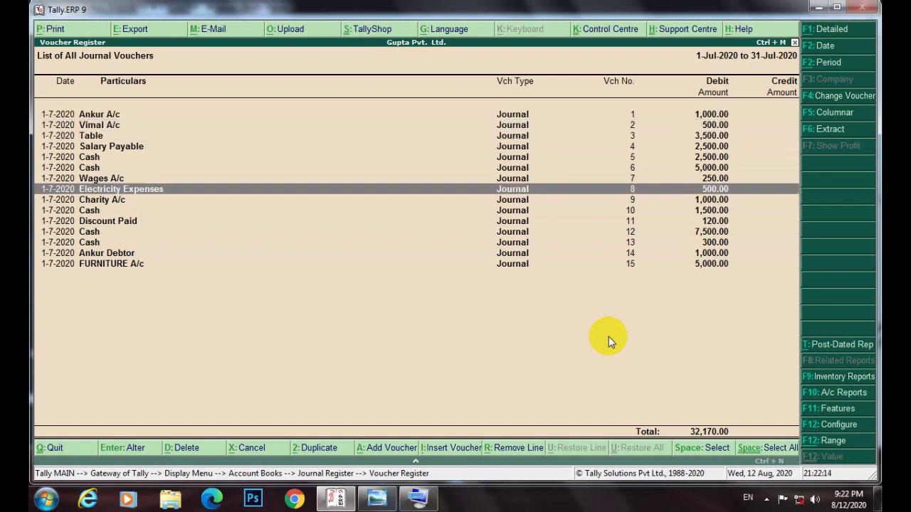
{"action": "key", "text": "Down"}
{"action": "key", "text": "Down"}
{"action": "key", "text": "Return"}
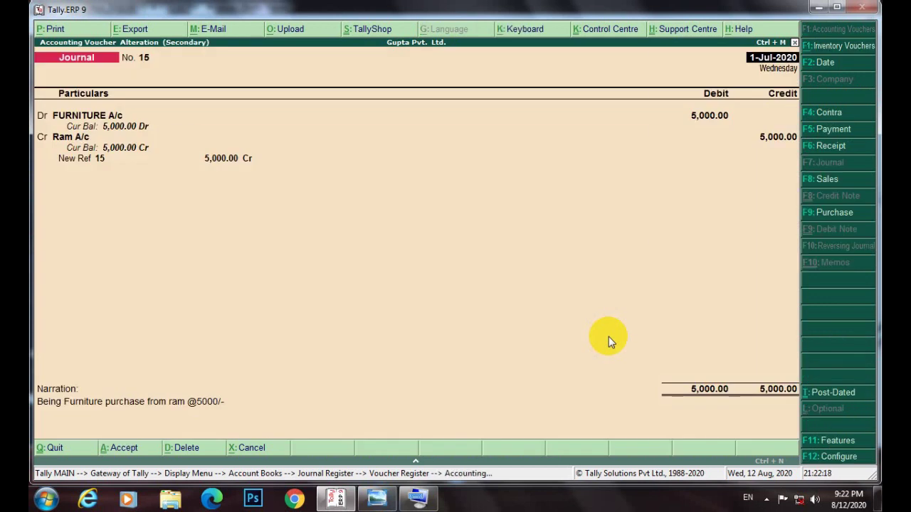
Try replacing the supplier's ledger on the voucher's credit line with Rent Recd.
{"action": "key", "text": "Return"}
{"action": "key", "text": "Return"}
{"action": "key", "text": "Return"}
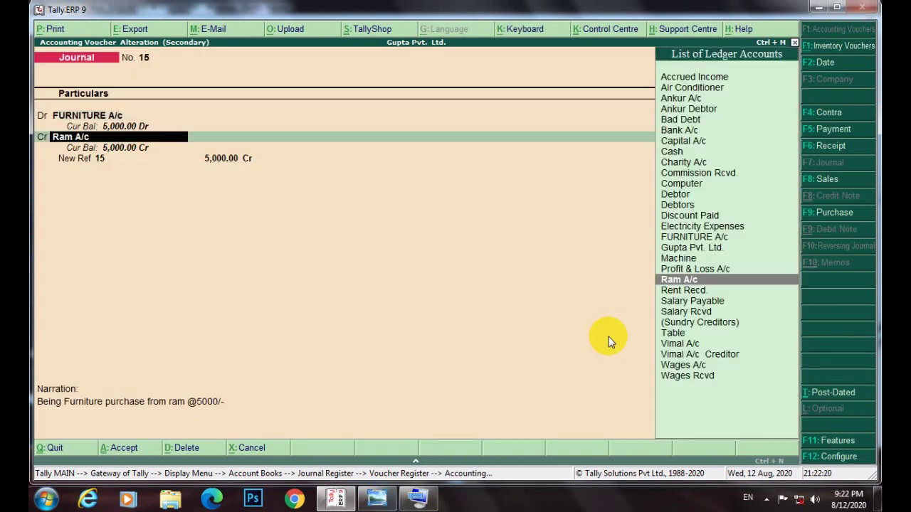
{"action": "key", "text": "Down"}
{"action": "key", "text": "Return"}
{"action": "key", "text": "BackSpace"}
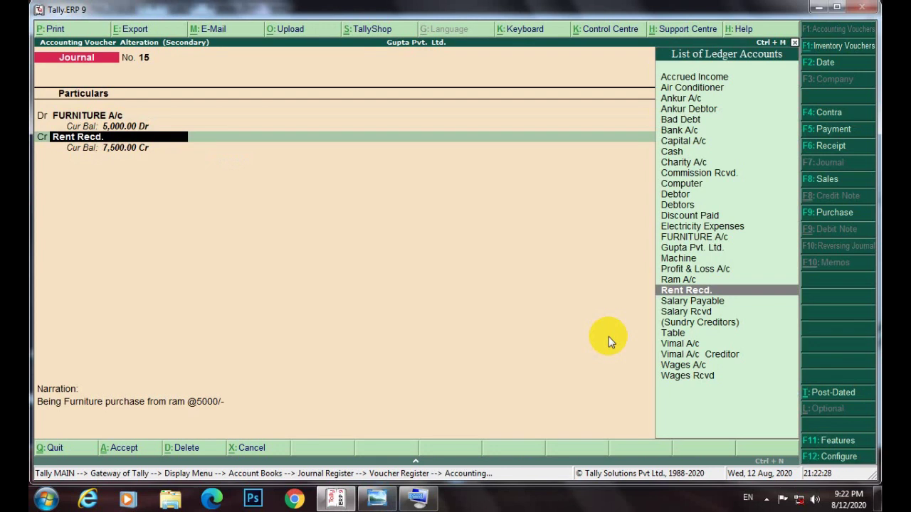
Delete the FURNITURE A/c journal voucher No. 15 and confirm the deletion.
{"action": "key", "text": "alt+d"}
{"action": "key", "text": "y"}
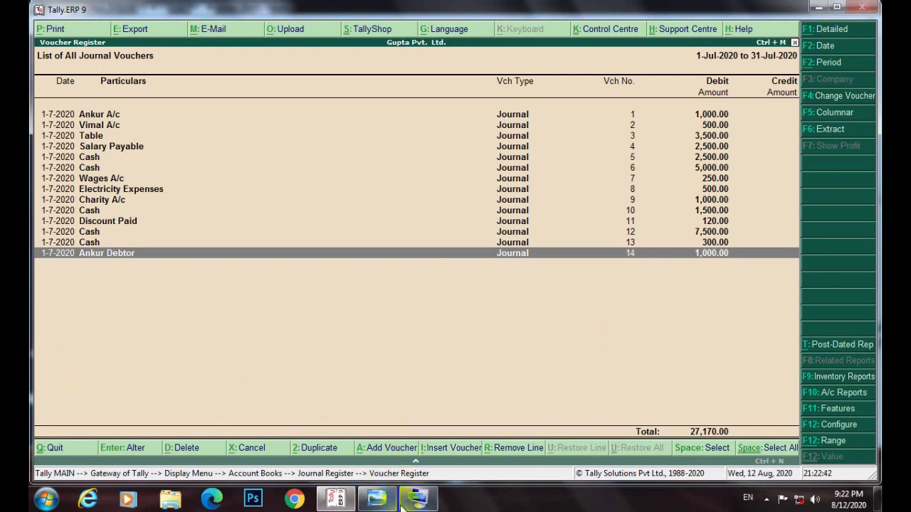
{"action": "mouse_move", "coordinate": [402, 506]}
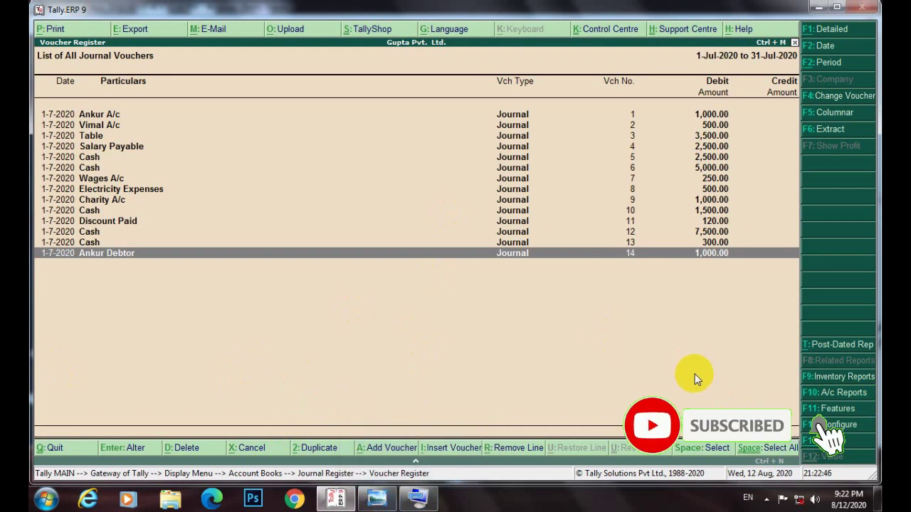
Leave the Journal Register, check the Day Book for 1-Jul-2020, and return to the Gateway of Tally.
{"action": "left_click", "coordinate": [795, 42]}
{"action": "left_click", "coordinate": [795, 42]}
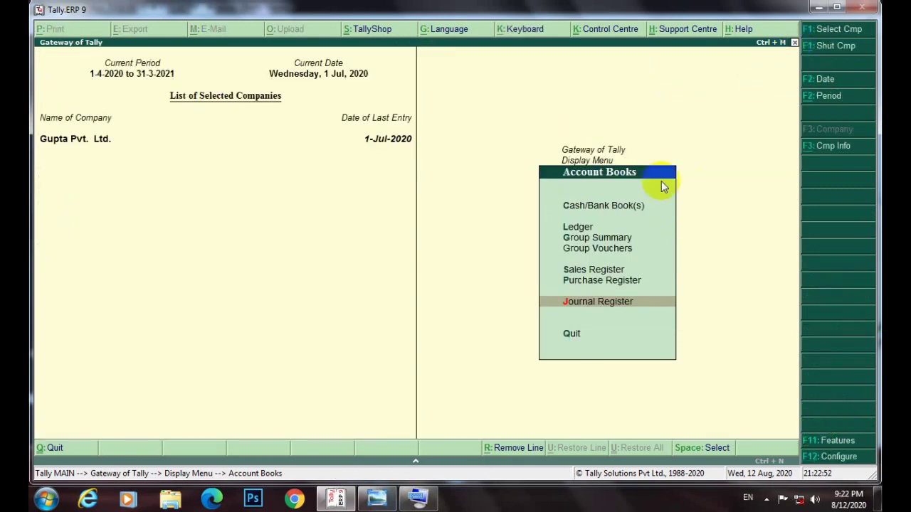
{"action": "left_click", "coordinate": [571, 340]}
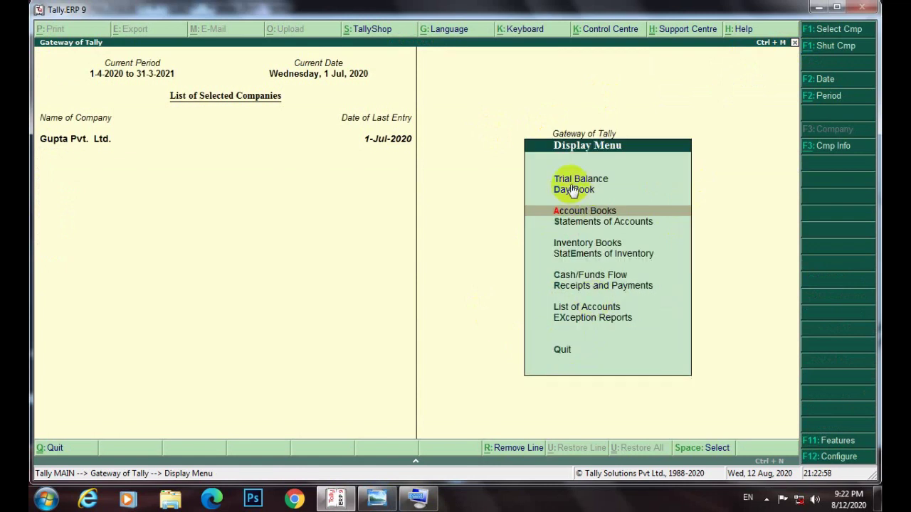
{"action": "left_click", "coordinate": [578, 190]}
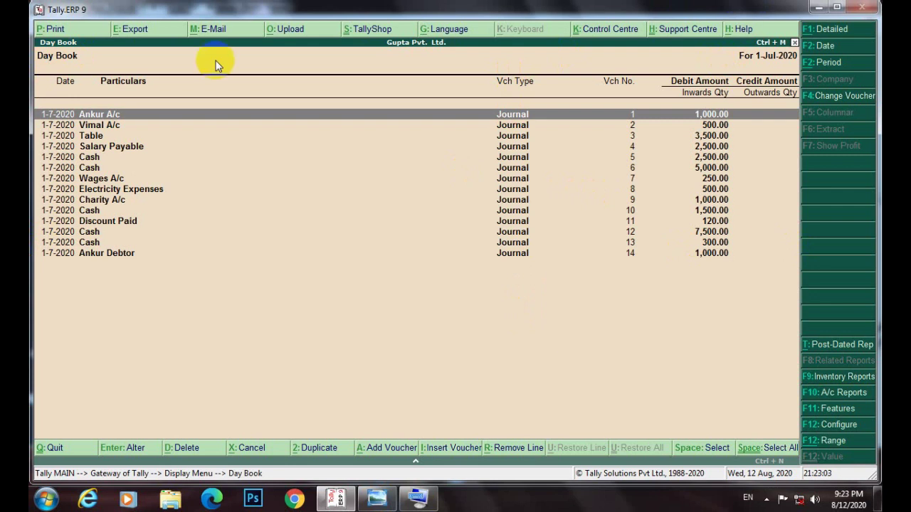
{"action": "left_click", "coordinate": [794, 43]}
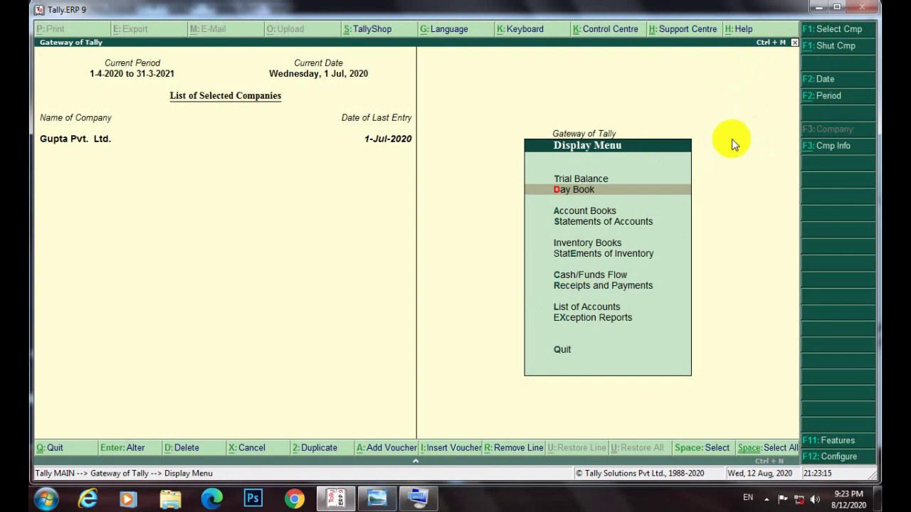
{"action": "left_click", "coordinate": [795, 43]}
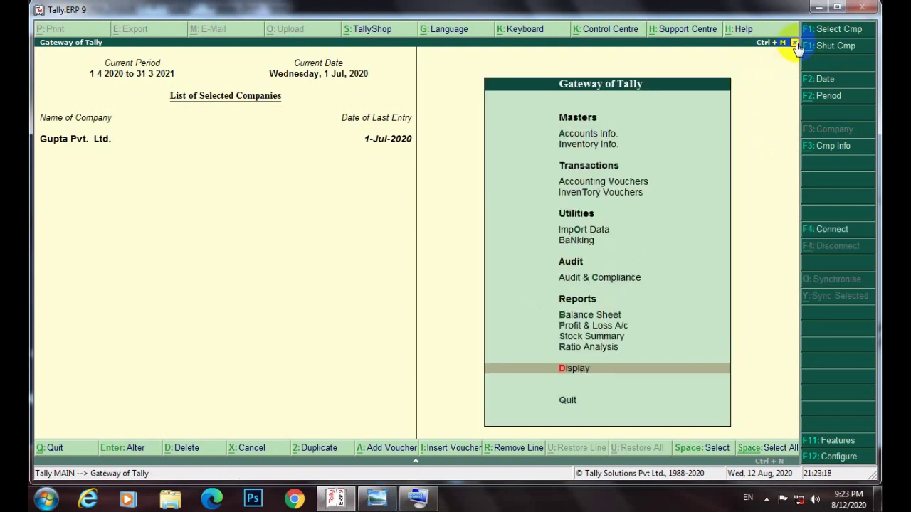
Open a new journal voucher from Accounting Vouchers at the Gateway of Tally.
{"action": "key", "text": "Up"}
{"action": "key", "text": "Up"}
{"action": "key", "text": "Up"}
{"action": "key", "text": "Up"}
{"action": "key", "text": "Up"}
{"action": "key", "text": "Up"}
{"action": "key", "text": "Up"}
{"action": "key", "text": "Up"}
{"action": "key", "text": "Up"}
{"action": "key", "text": "Up"}
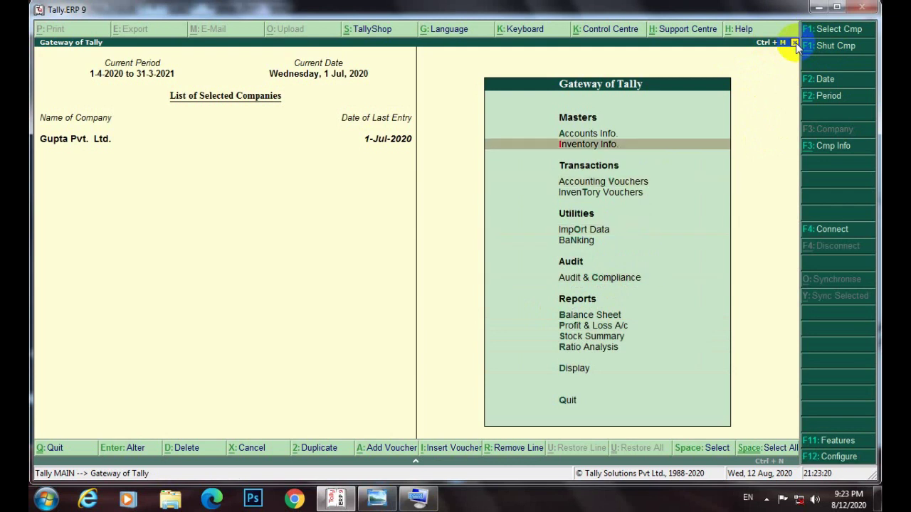
{"action": "key", "text": "Down"}
{"action": "key", "text": "Return"}
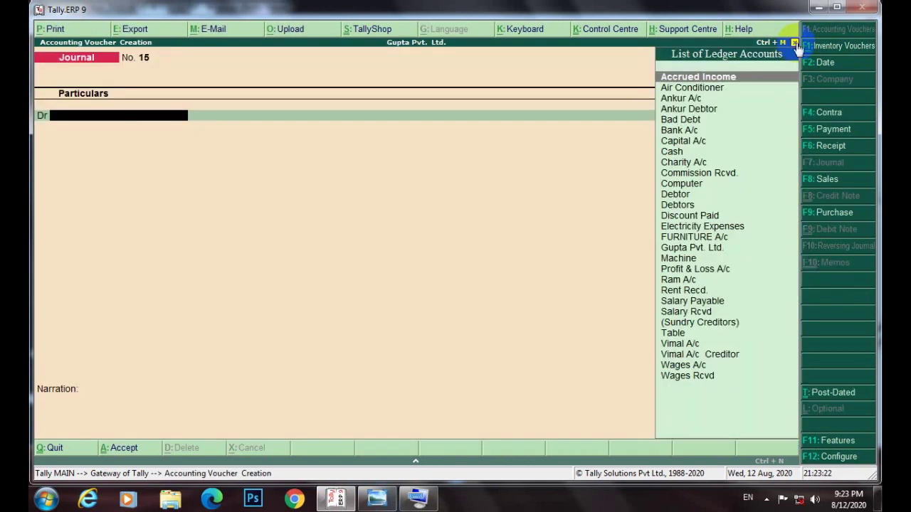
Page back through the previously saved journal vouchers to review them, and return to the blank voucher.
{"action": "key", "text": "Page_Up"}
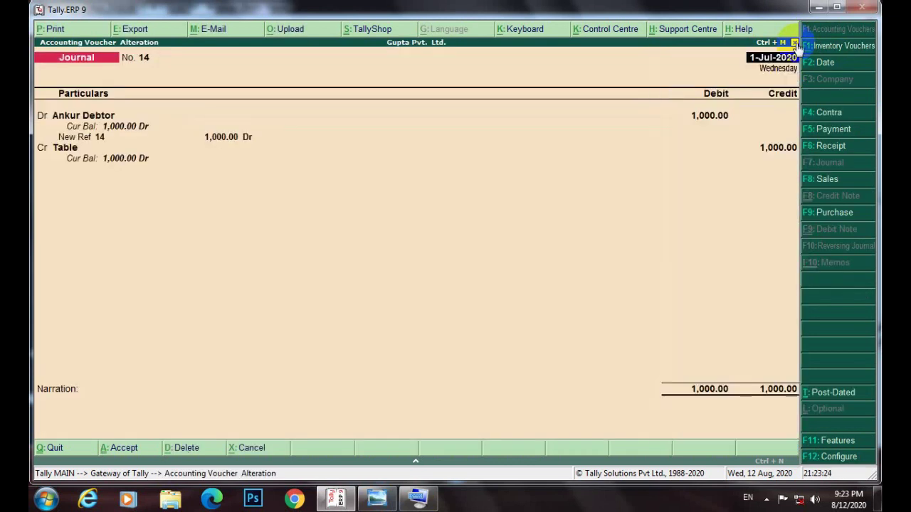
{"action": "key", "text": "Page_Up"}
{"action": "key", "text": "Page_Up"}
{"action": "key", "text": "Page_Up"}
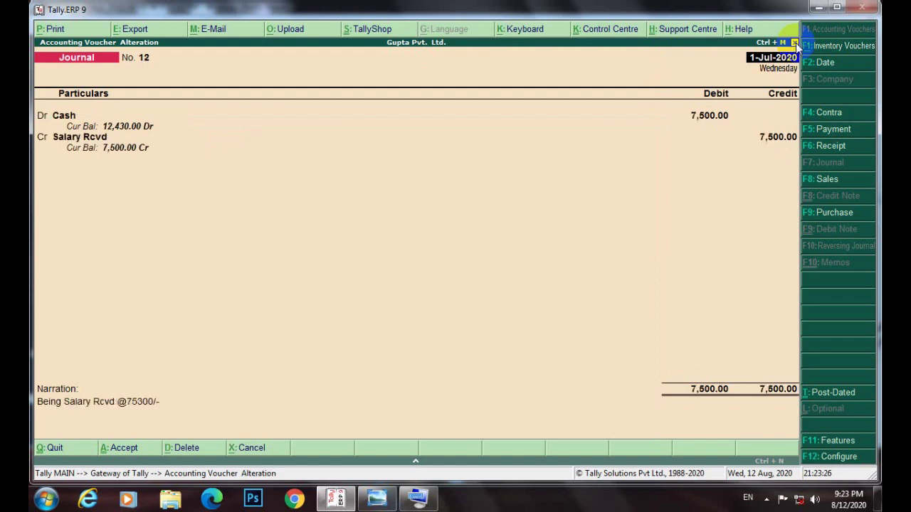
{"action": "key", "text": "Page_Down"}
{"action": "key", "text": "Page_Down"}
{"action": "key", "text": "Page_Down"}
{"action": "key", "text": "Page_Down"}
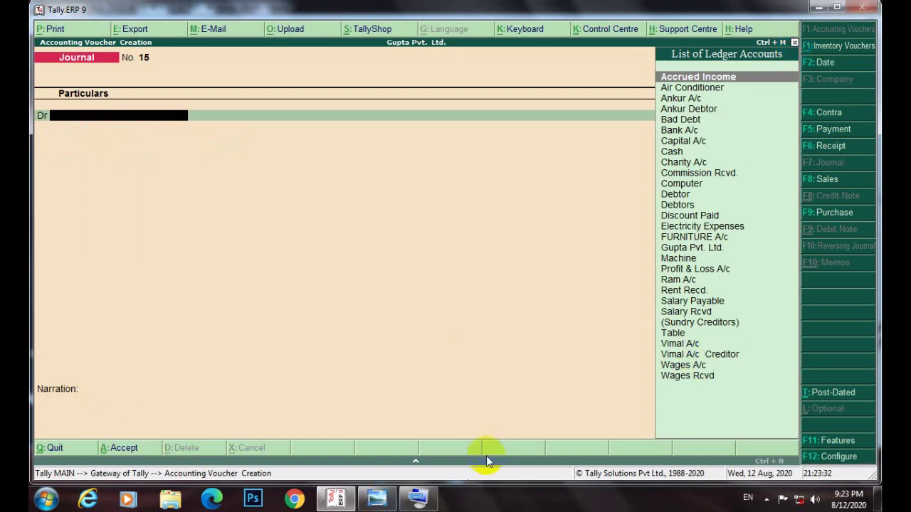
Check the exercise image for the table sale, and create a ledger from the voucher's debit line, entering the customer's name.
{"action": "left_click", "coordinate": [377, 498]}
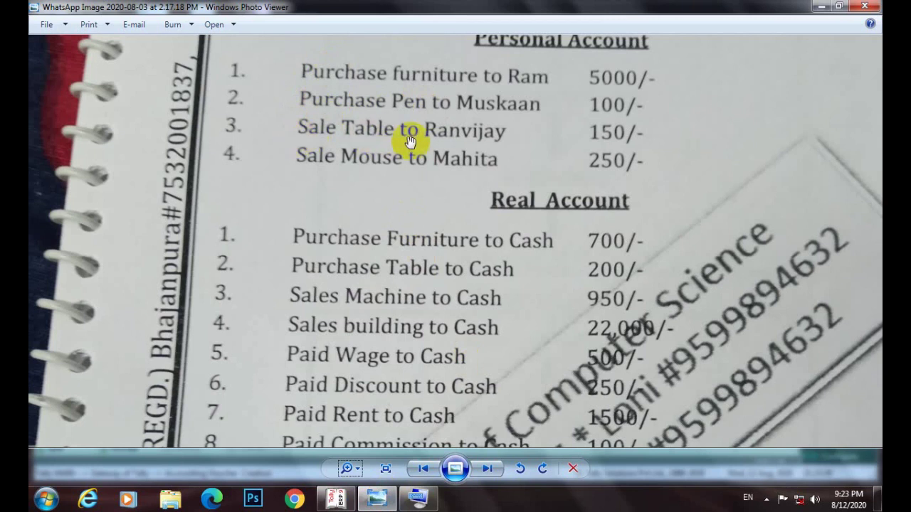
{"action": "left_click", "coordinate": [335, 498]}
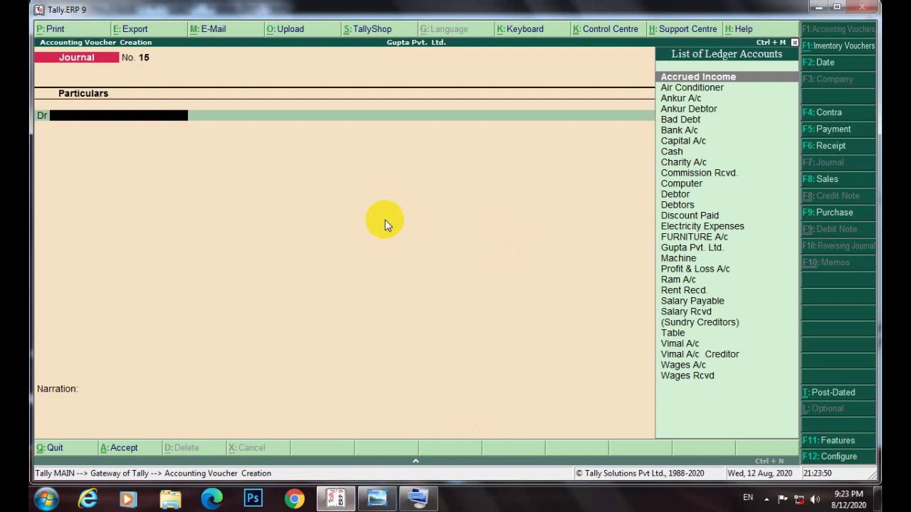
{"action": "type", "text": "R"}
{"action": "key", "text": "alt+c"}
{"action": "type", "text": "Rn"}
{"action": "key", "text": "BackSpace"}
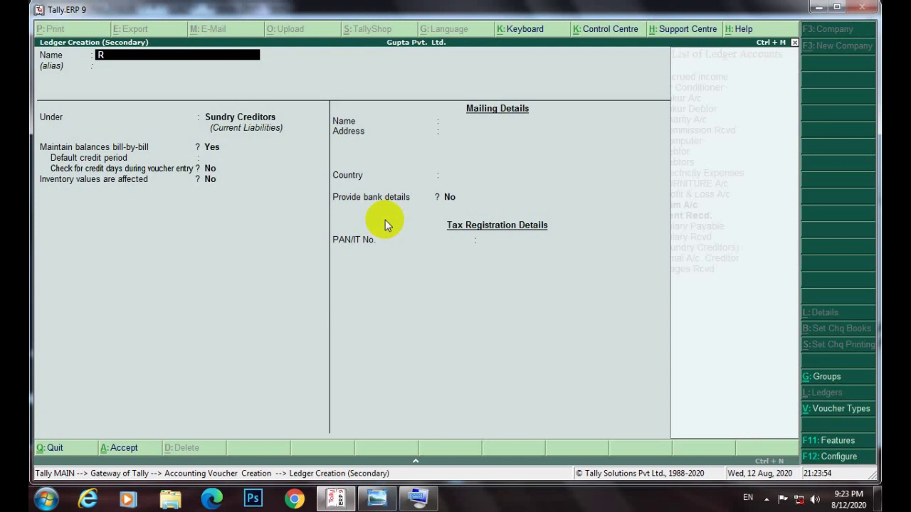
{"action": "left_click", "coordinate": [418, 498]}
{"action": "left_click", "coordinate": [234, 331]}
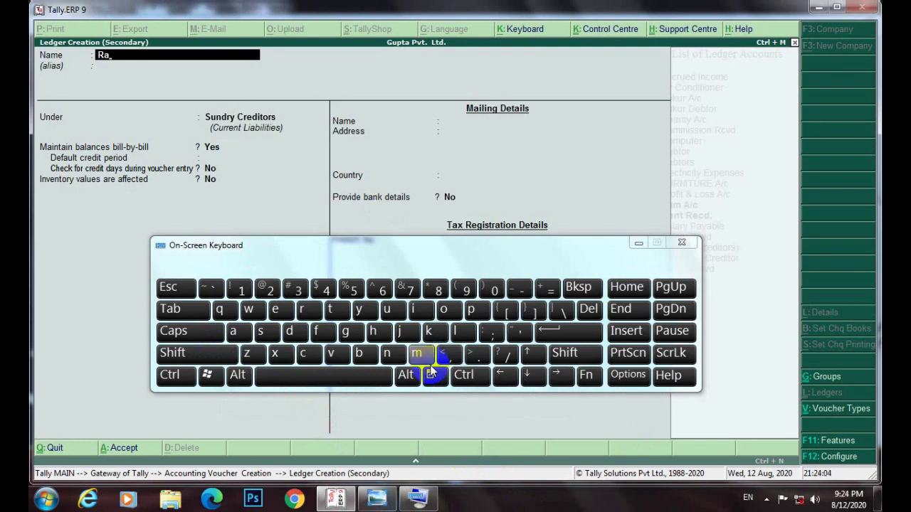
{"action": "type", "text": "nv"}
{"action": "type", "text": "i"}
{"action": "type", "text": "jy"}
{"action": "key", "text": "BackSpace"}
{"action": "left_click", "coordinate": [233, 331]}
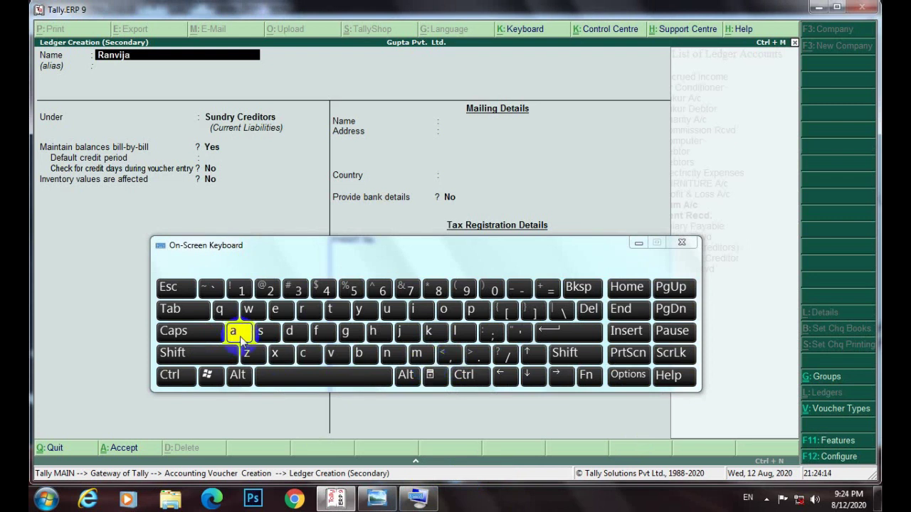
{"action": "left_click", "coordinate": [362, 312]}
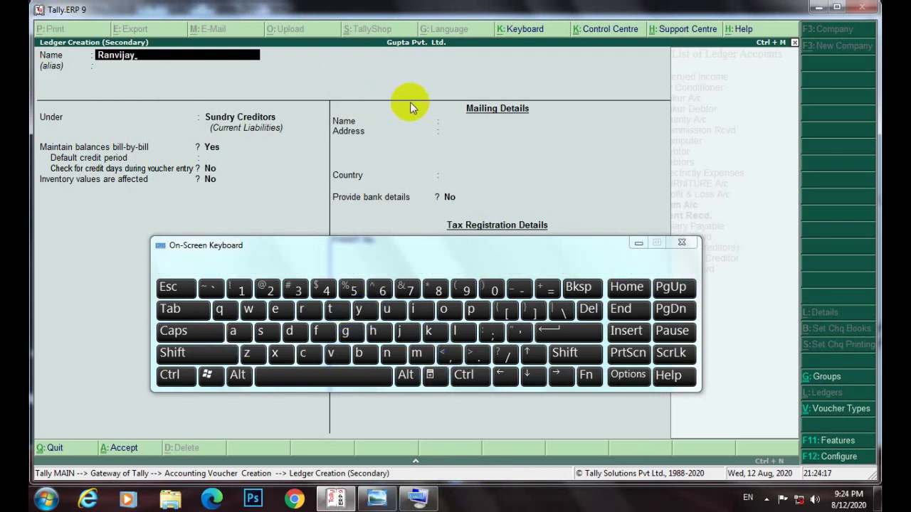
Append "A/c" to the new ledger's name, and reposition and enlarge the on-screen keyboard.
{"action": "type", "text": "J"}
{"action": "key", "text": "BackSpace"}
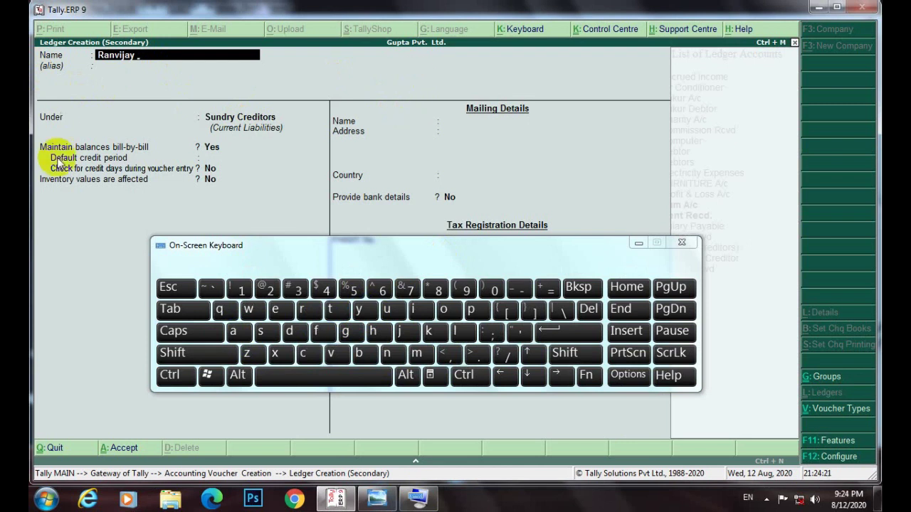
{"action": "left_click", "coordinate": [234, 332]}
{"action": "left_click", "coordinate": [508, 356]}
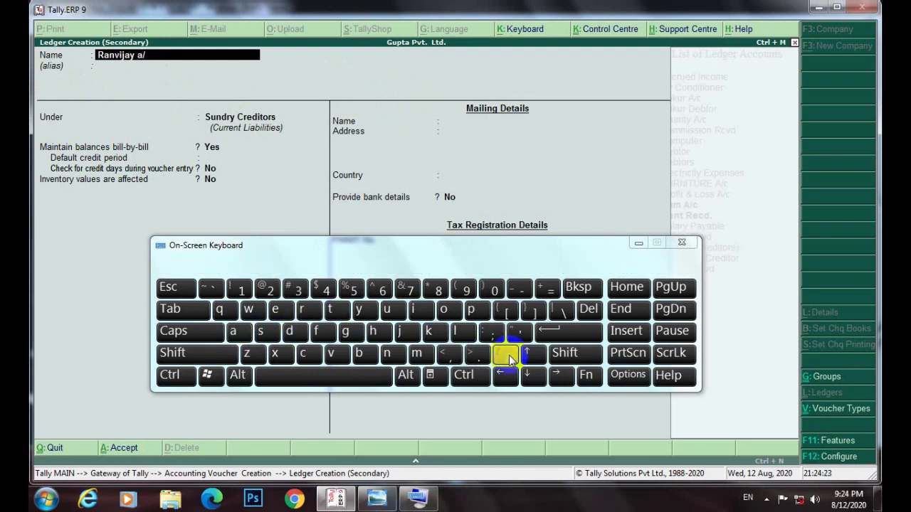
{"action": "left_click", "coordinate": [307, 355]}
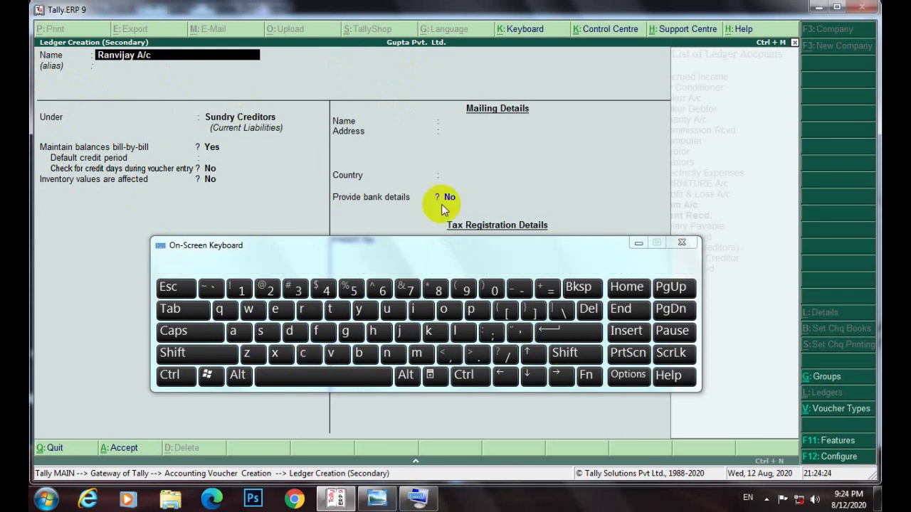
{"action": "left_click_drag", "start_coordinate": [471, 244], "coordinate": [502, 235]}
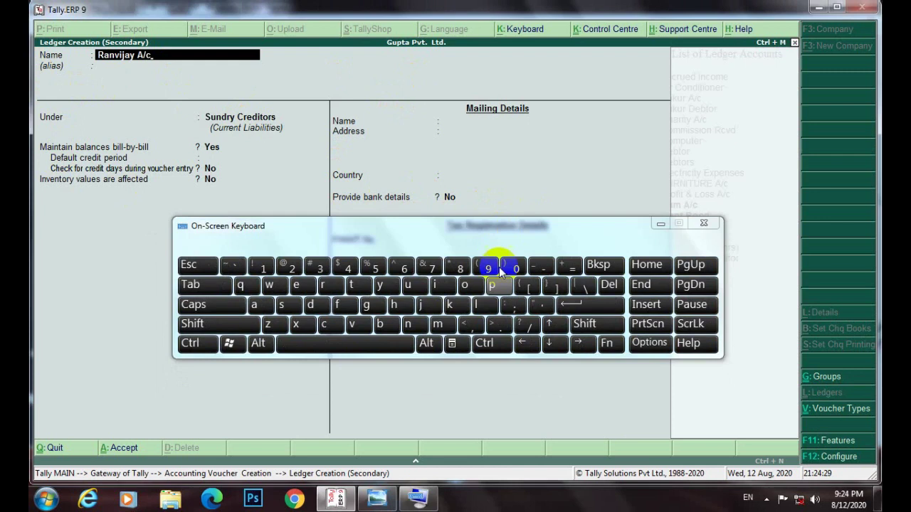
{"action": "left_click_drag", "start_coordinate": [575, 356], "coordinate": [575, 386]}
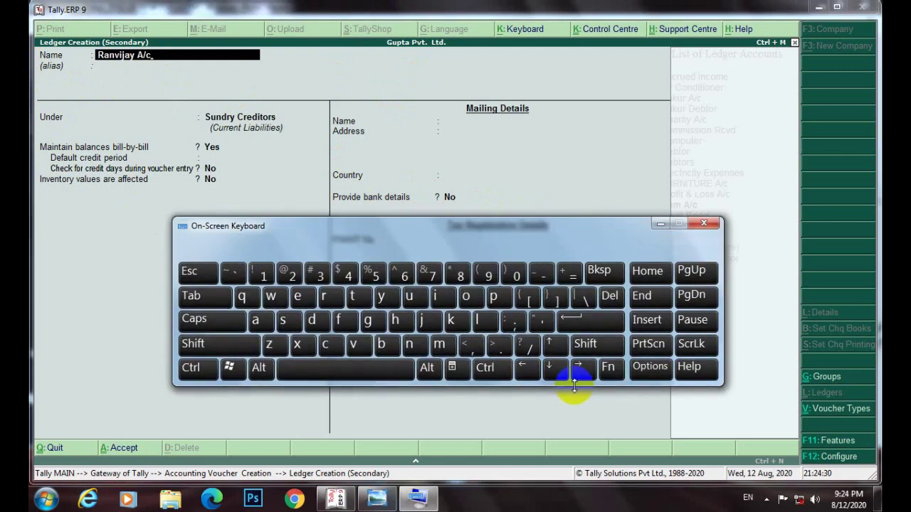
Place the customer's ledger under Sundry Debtors, keep the mailing details as filled in, and save the ledger.
{"action": "key", "text": "Return"}
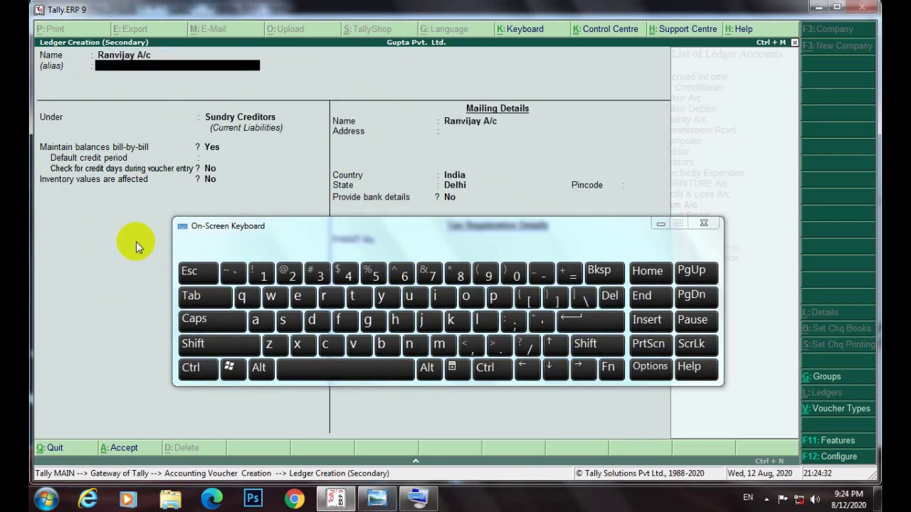
{"action": "key", "text": "Return"}
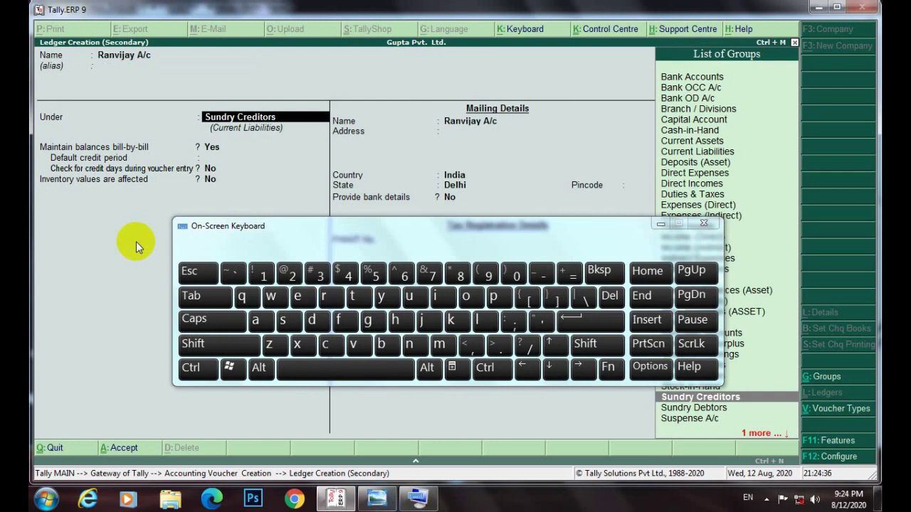
{"action": "type", "text": "Sun"}
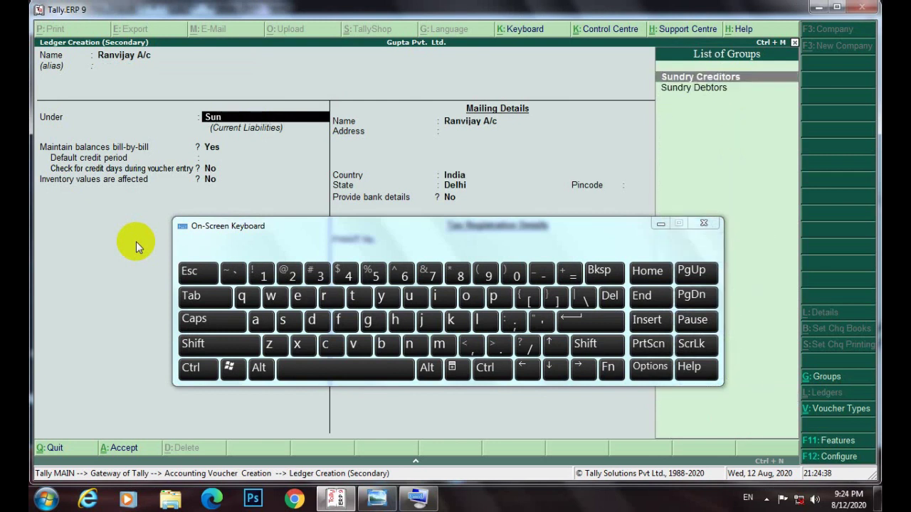
{"action": "key", "text": "Down"}
{"action": "key", "text": "Return"}
{"action": "key", "text": "Return"}
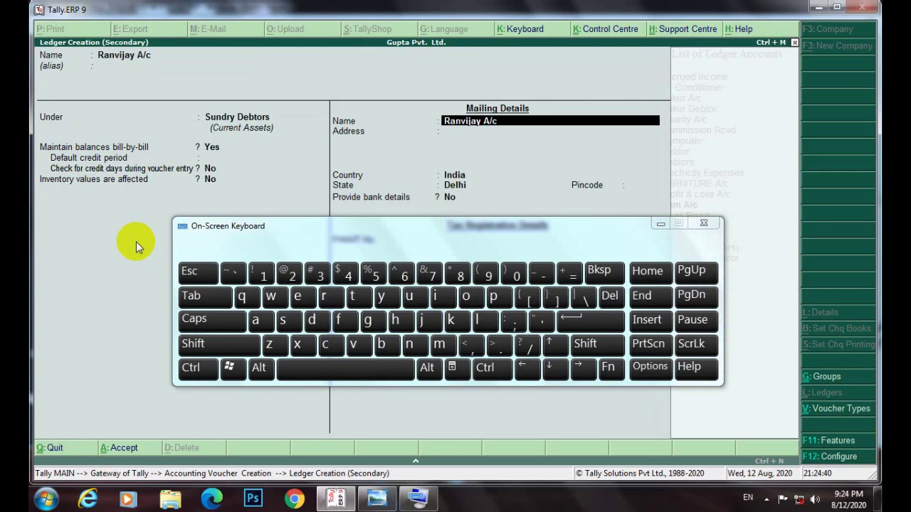
{"action": "key", "text": "Return"}
{"action": "key", "text": "Return"}
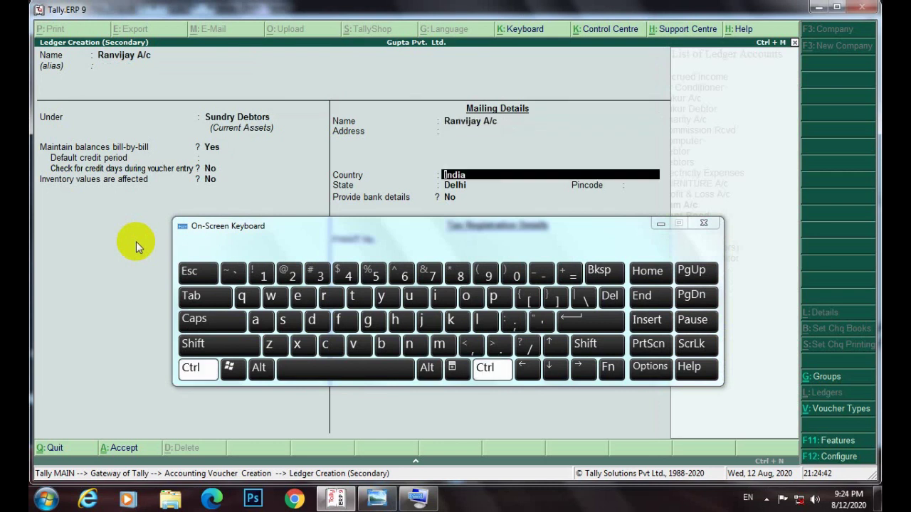
{"action": "left_click", "coordinate": [256, 321]}
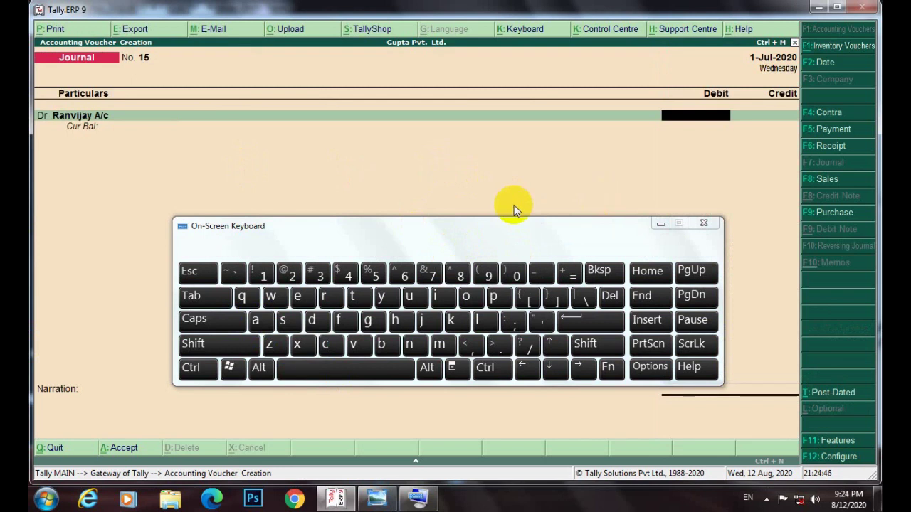
Check the table sale's amount in the exercise image and debit the customer's ledger with 150.
{"action": "left_click", "coordinate": [371, 502]}
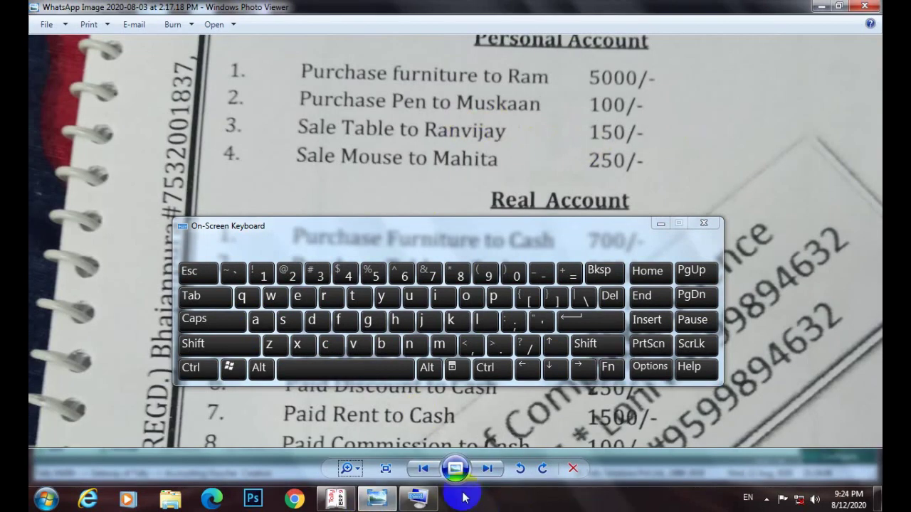
{"action": "left_click", "coordinate": [335, 499]}
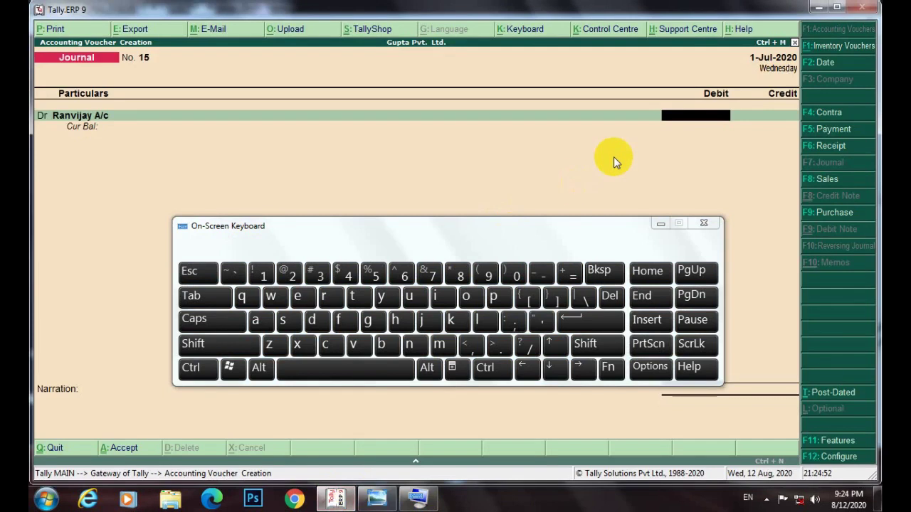
{"action": "type", "text": "150"}
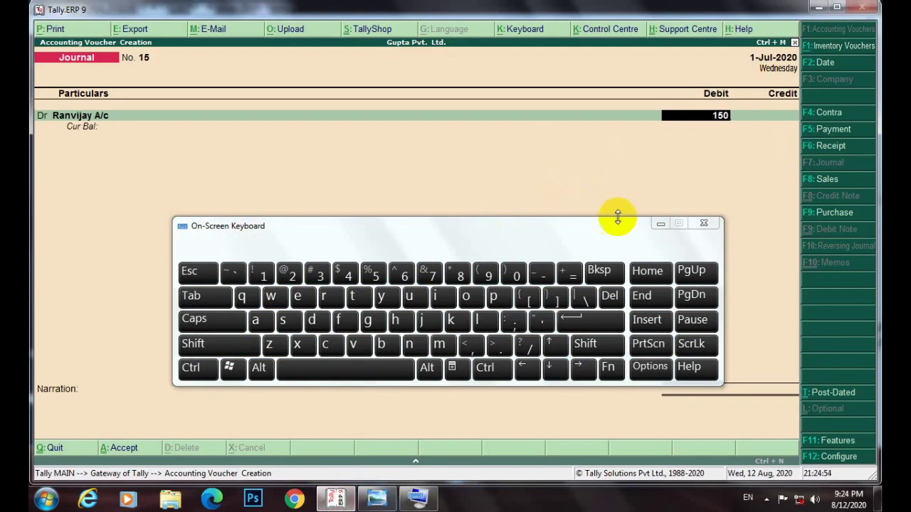
{"action": "left_click", "coordinate": [661, 223]}
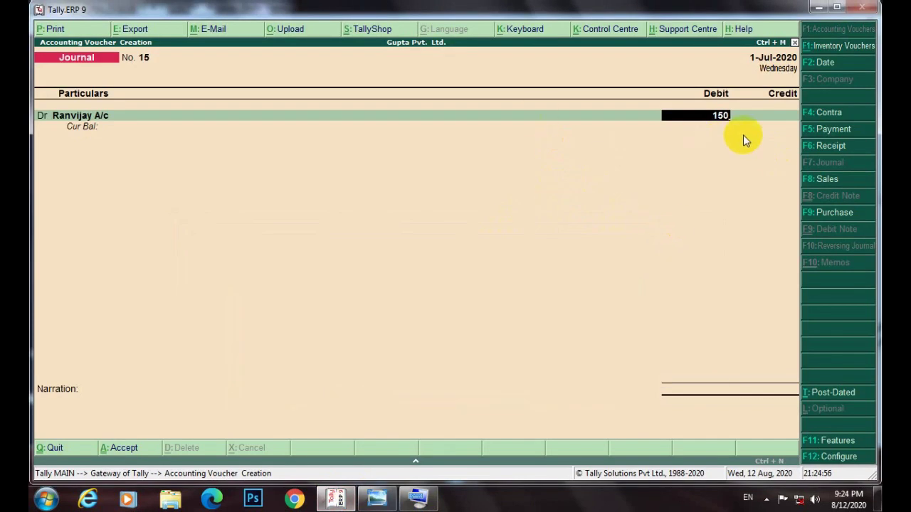
{"action": "key", "text": "Return"}
Allocate the customer's 150.00 debit as New Ref 15 in the bill-wise details, leaving the due date empty.
{"action": "key", "text": "Up"}
{"action": "key", "text": "Return"}
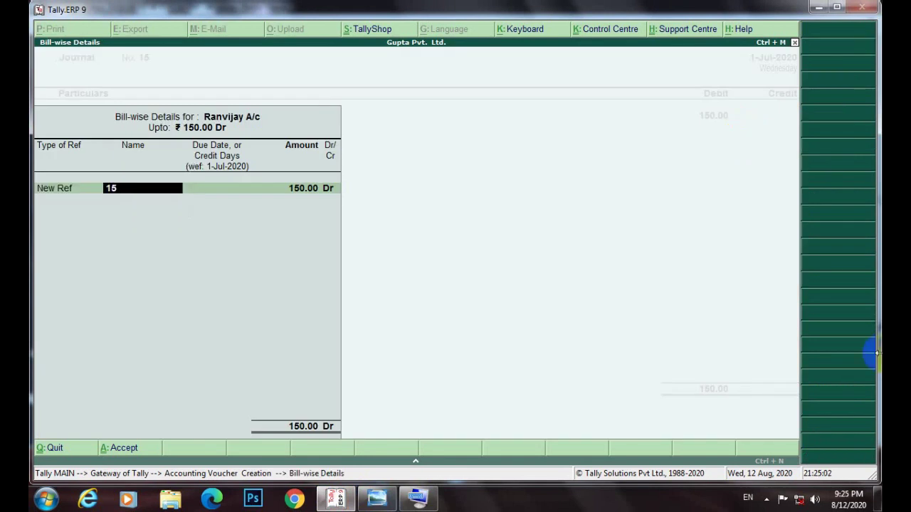
{"action": "key", "text": "Return"}
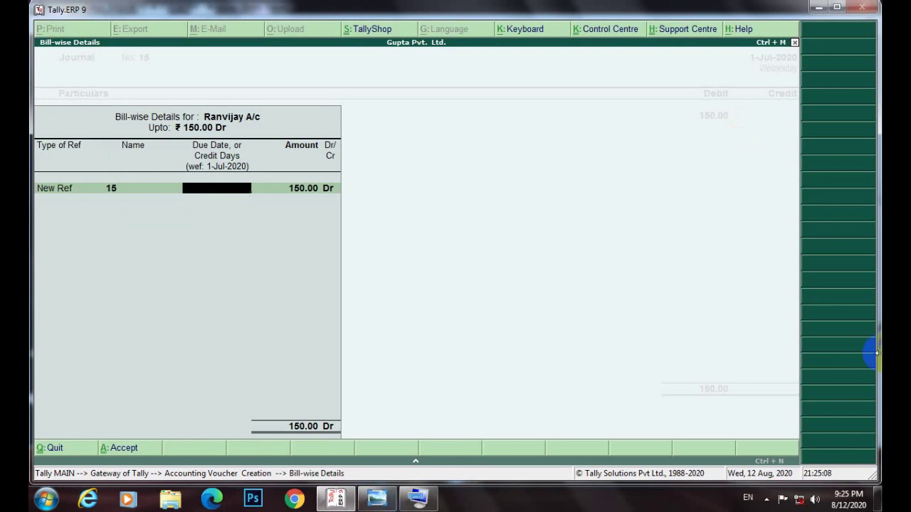
{"action": "key", "text": "Return"}
{"action": "key", "text": "Return"}
{"action": "key", "text": "Return"}
{"action": "key", "text": "Return"}
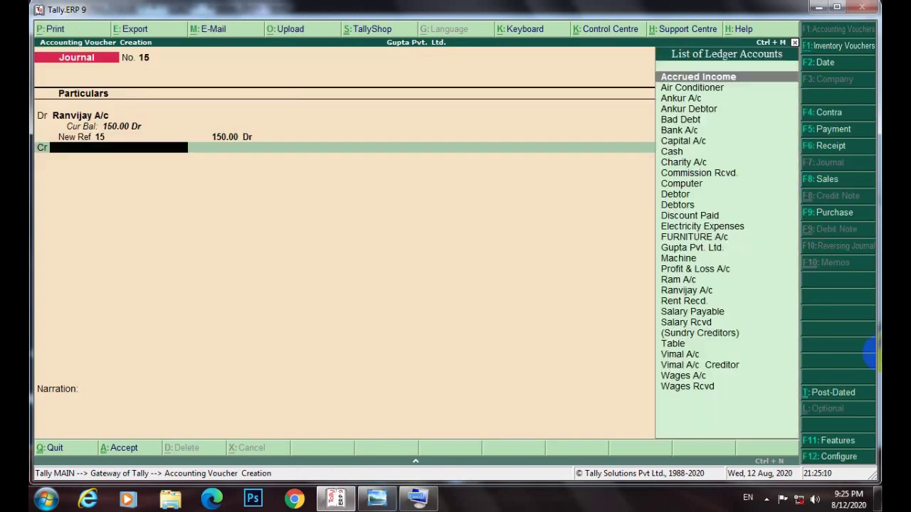
Credit the Table ledger with 150 and save the journal voucher without a narration.
{"action": "type", "text": "T"}
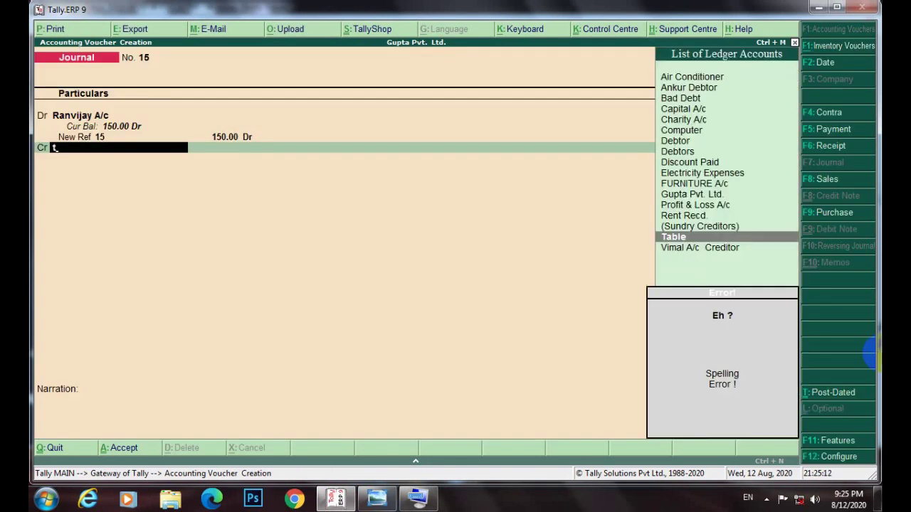
{"action": "key", "text": "Return"}
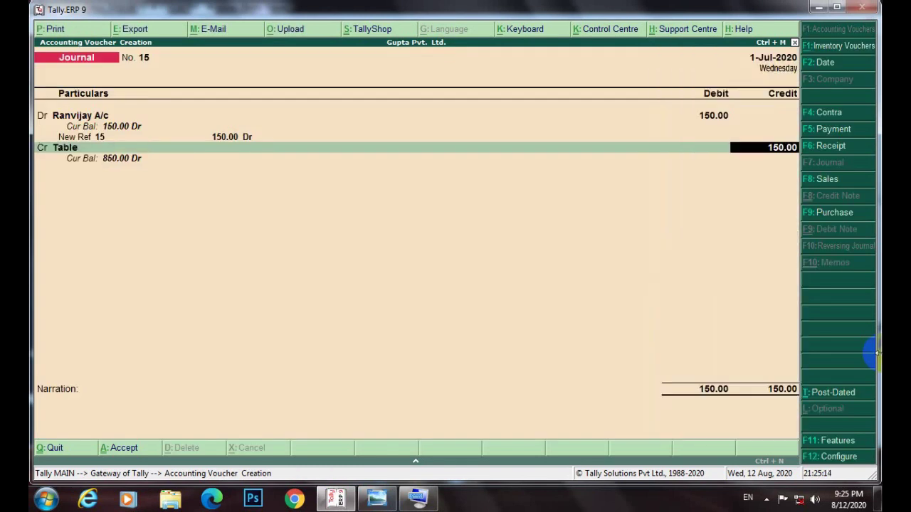
{"action": "type", "text": "150"}
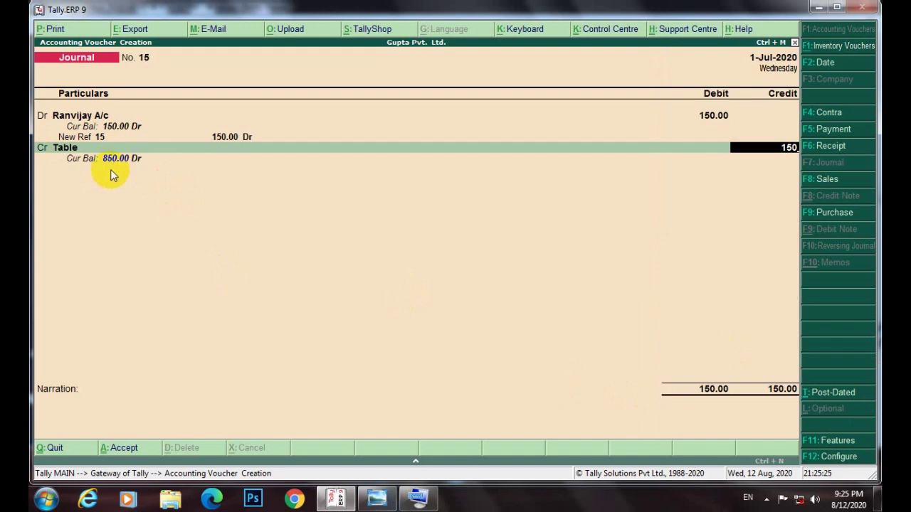
{"action": "key", "text": "Return"}
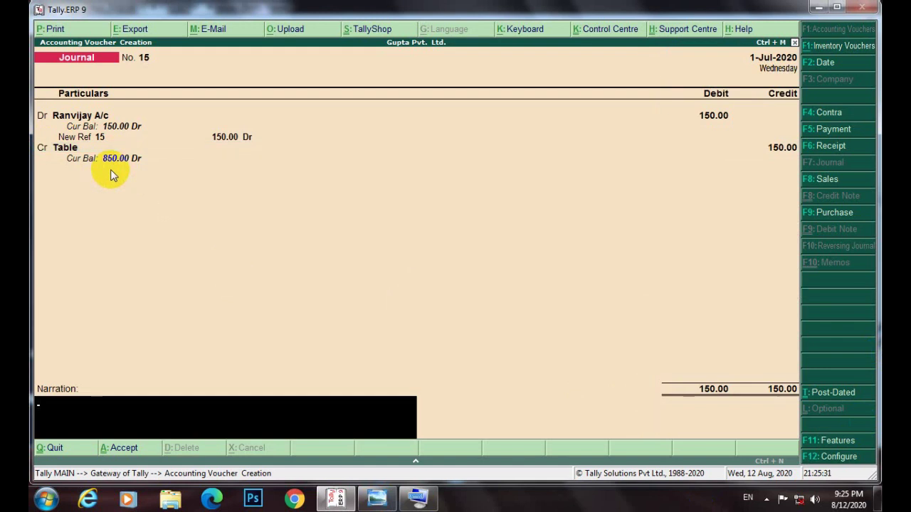
{"action": "key", "text": "Return"}
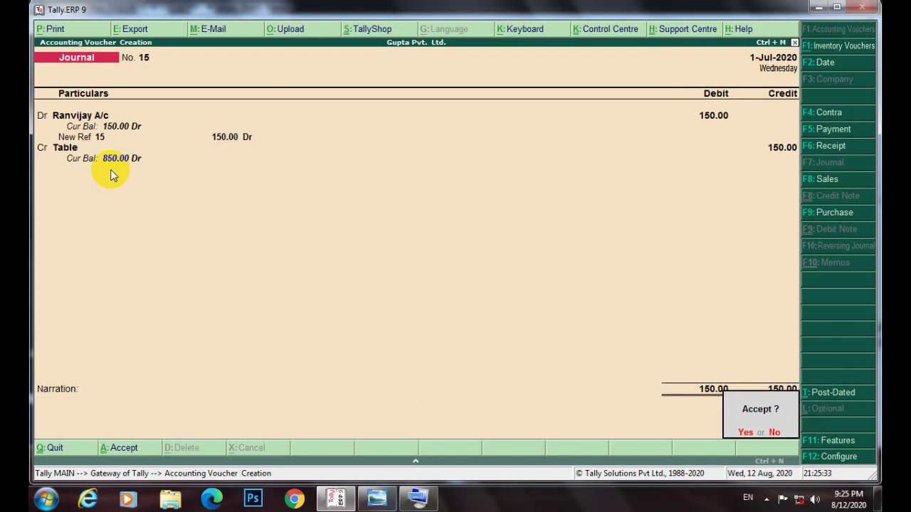
{"action": "key", "text": "Return"}
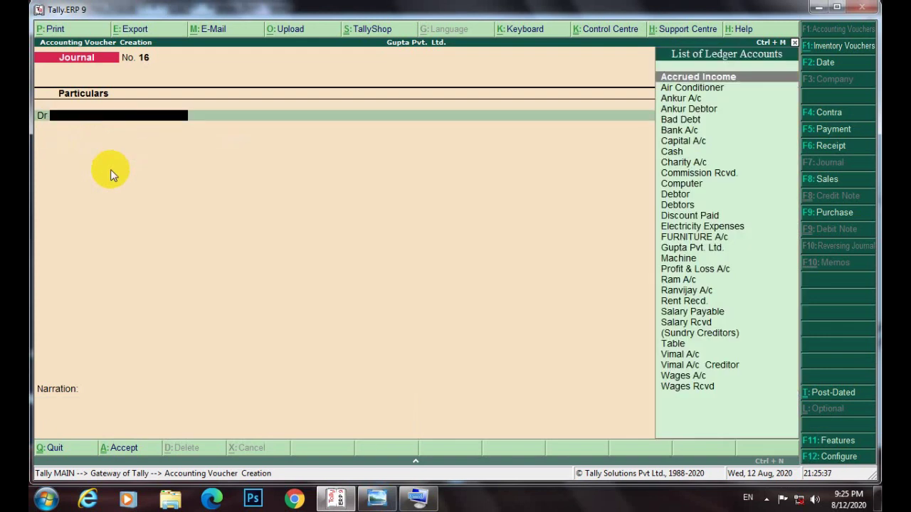
Check the Table ledger's current balance in a new journal voucher and quit the voucher without saving.
{"action": "type", "text": "T"}
{"action": "key", "text": "Return"}
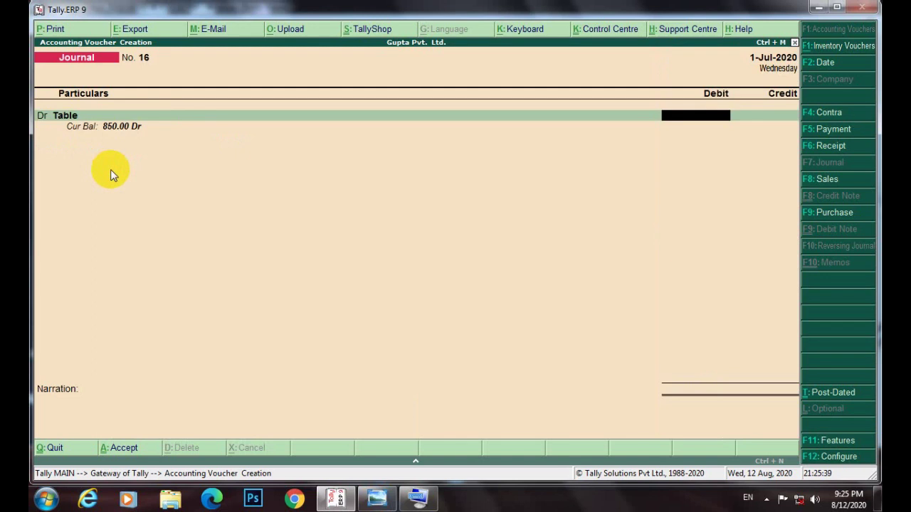
{"action": "key", "text": "BackSpace"}
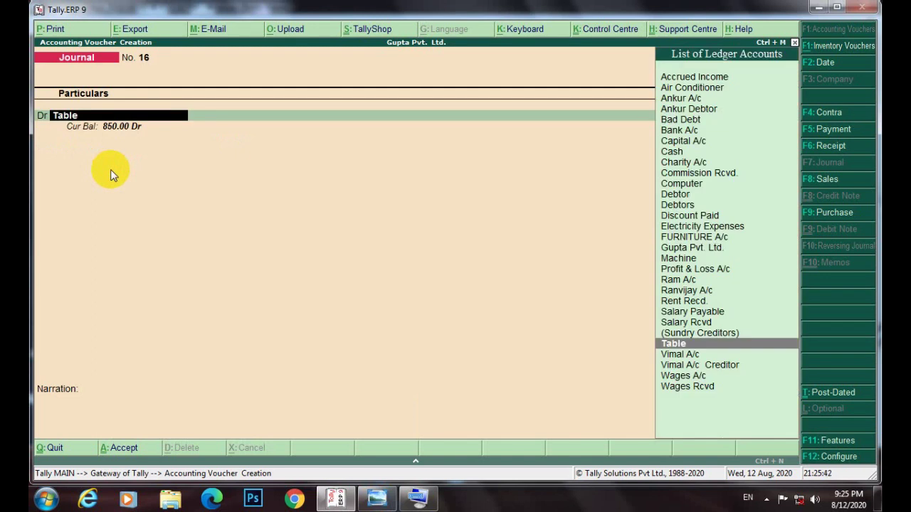
{"action": "left_click", "coordinate": [794, 43]}
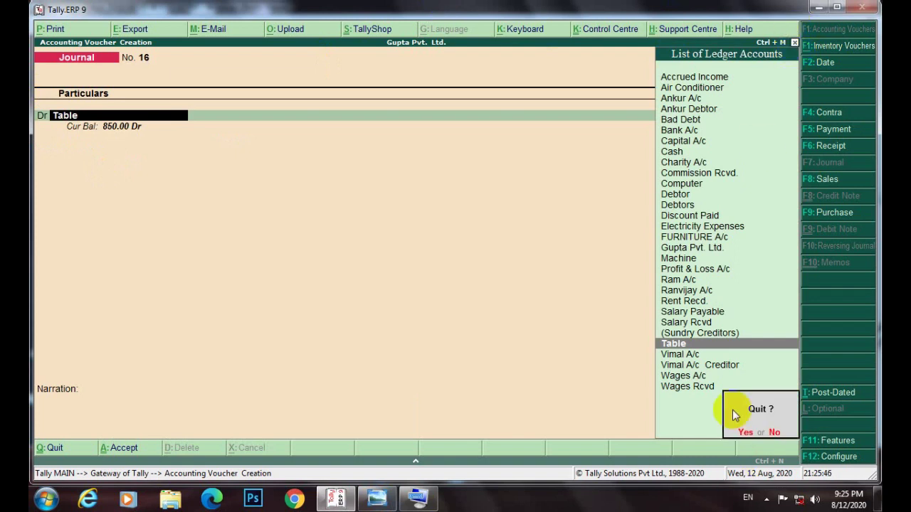
{"action": "key", "text": "Return"}
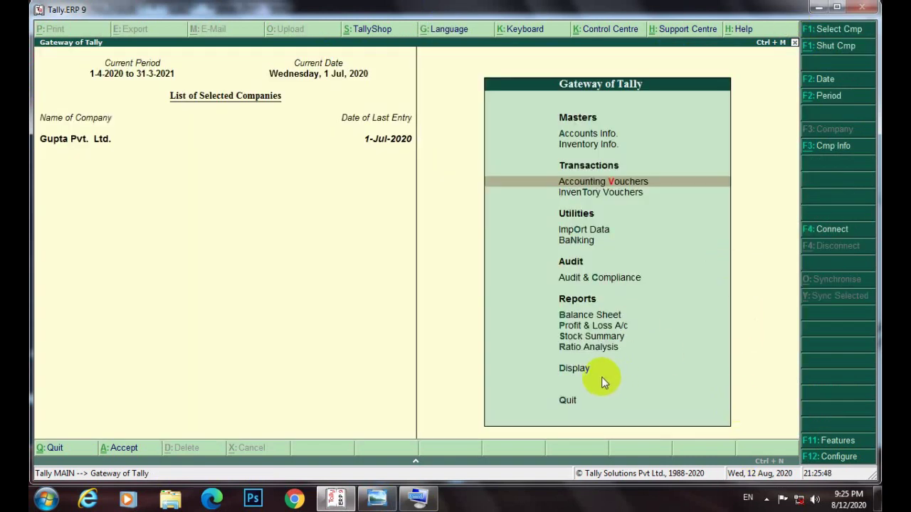
Examine the list of stock items in the Inventory Books and leave the Inventory Books without choosing an item.
{"action": "left_click", "coordinate": [573, 369]}
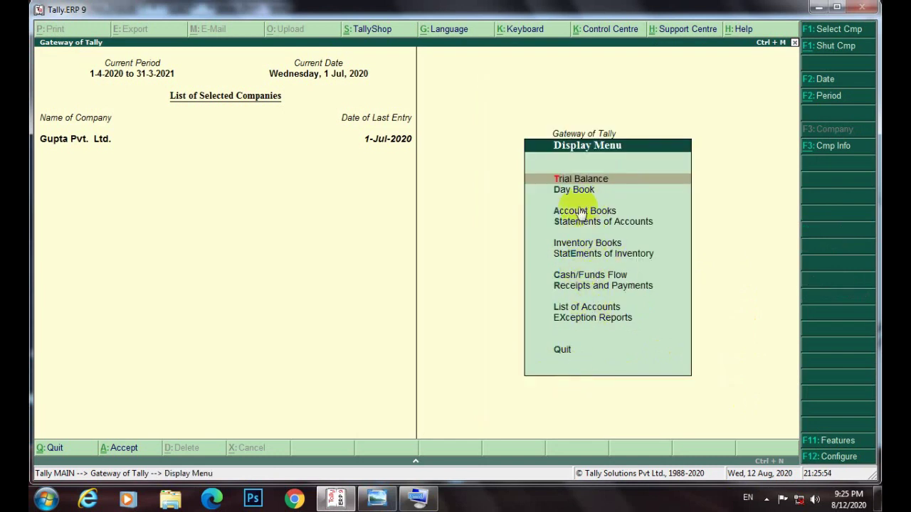
{"action": "left_click", "coordinate": [600, 244]}
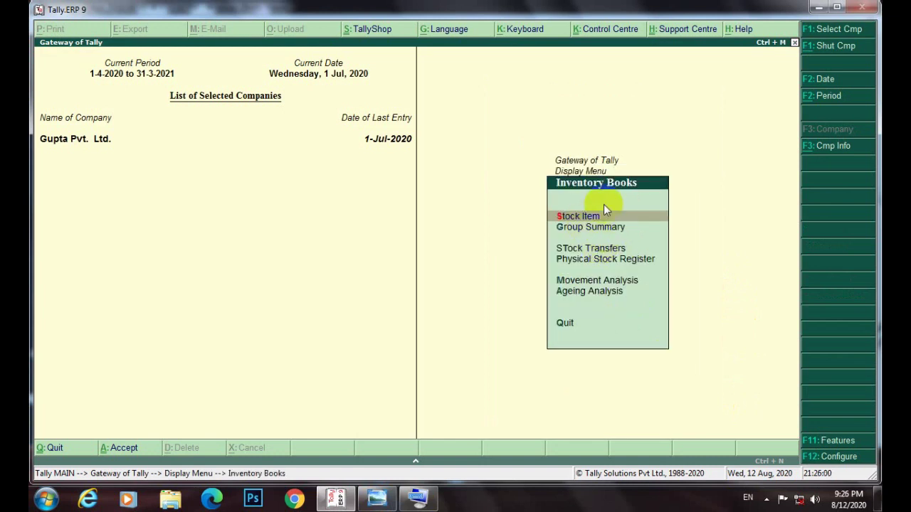
{"action": "left_click", "coordinate": [569, 217]}
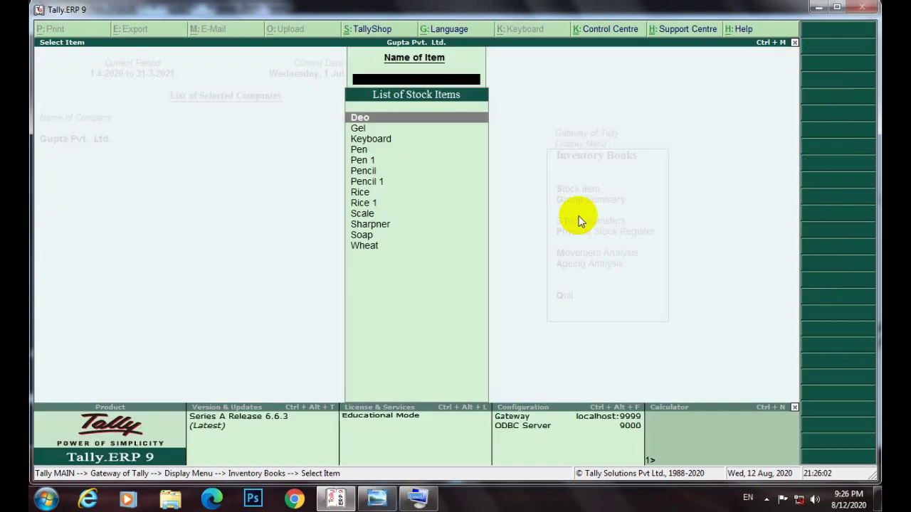
{"action": "key", "text": "Down"}
{"action": "key", "text": "Down"}
{"action": "key", "text": "Down"}
{"action": "key", "text": "Down"}
{"action": "key", "text": "Down"}
{"action": "key", "text": "Down"}
{"action": "key", "text": "Down"}
{"action": "key", "text": "Down"}
{"action": "key", "text": "Down"}
{"action": "key", "text": "Down"}
{"action": "key", "text": "Down"}
{"action": "key", "text": "Down"}
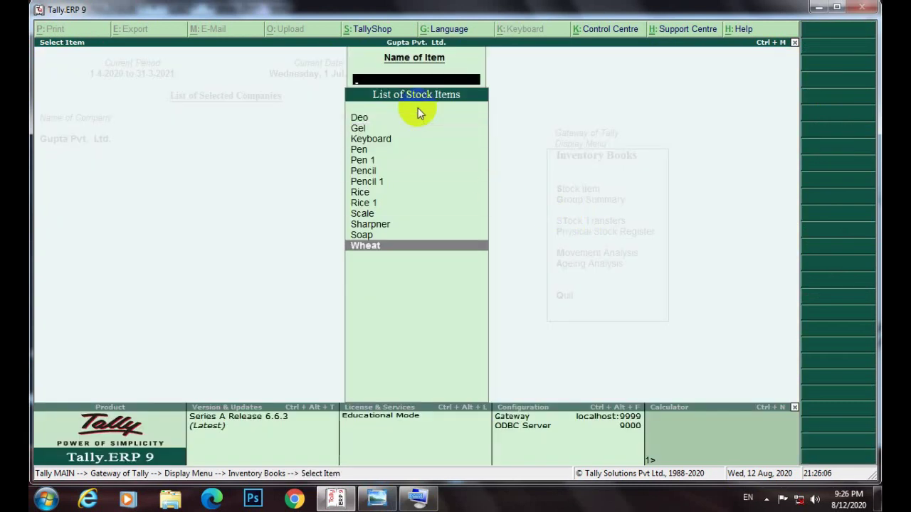
{"action": "left_click", "coordinate": [796, 42]}
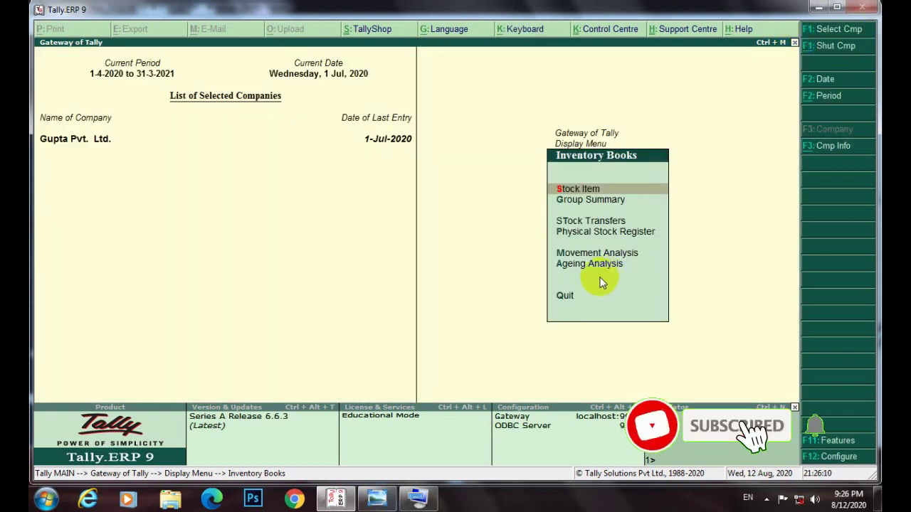
{"action": "left_click", "coordinate": [565, 295]}
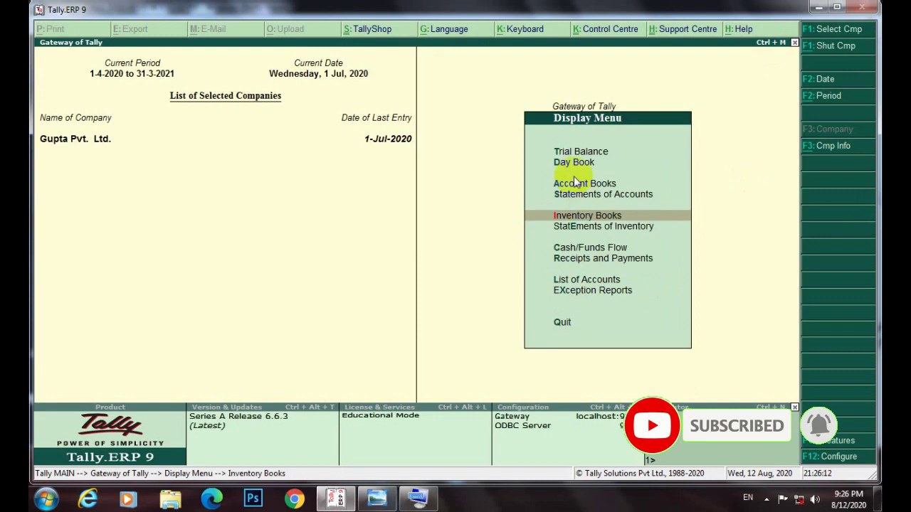
Display the Table ledger's vouchers from the Account Books.
{"action": "left_click", "coordinate": [574, 183]}
{"action": "left_click", "coordinate": [578, 202]}
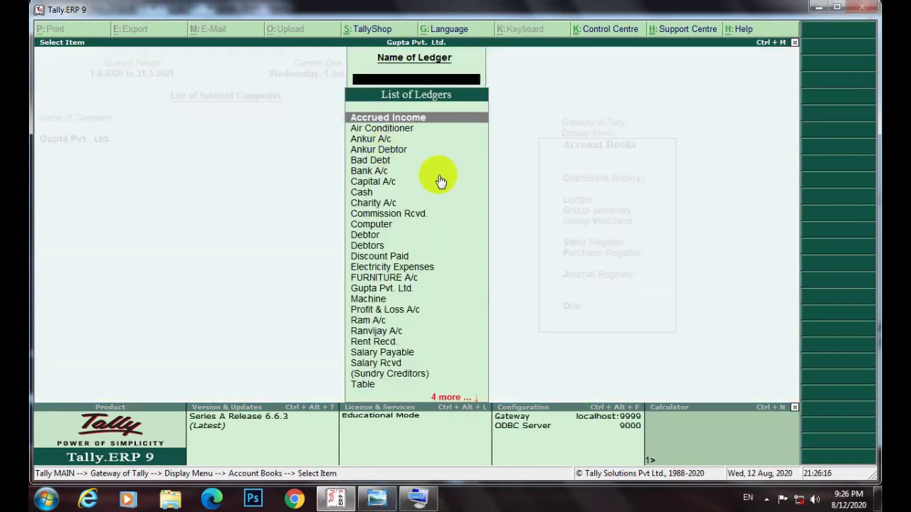
{"action": "type", "text": "T"}
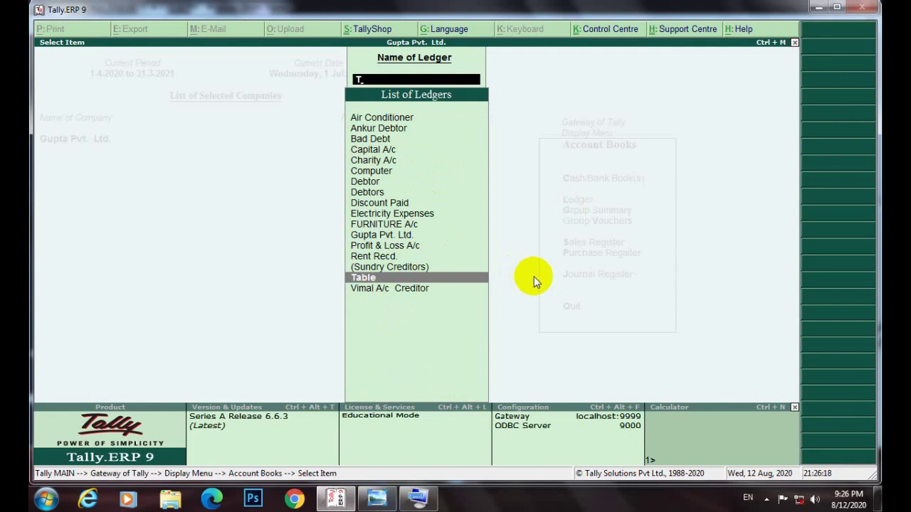
{"action": "key", "text": "Return"}
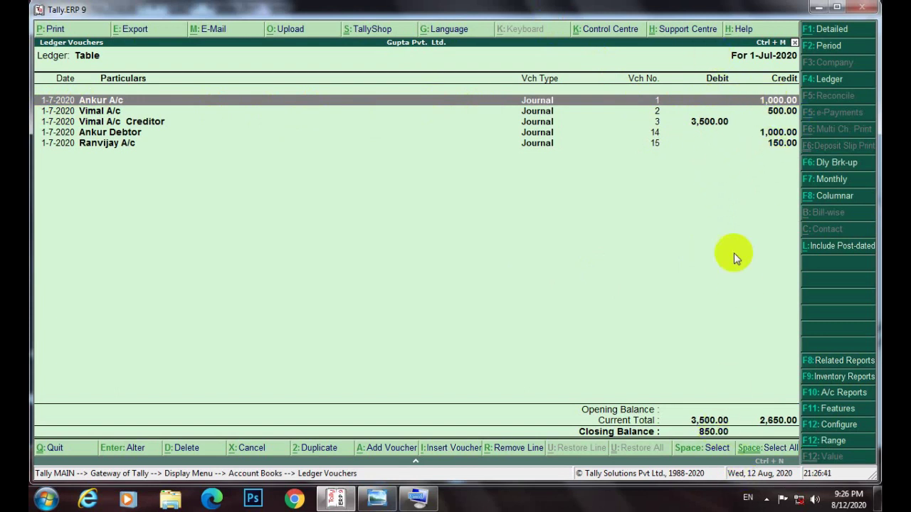
Review journal voucher 1 from the Table ledger, permanently dismiss the Windows colour scheme prompt keeping the current scheme, and close the ledger report.
{"action": "double_click", "coordinate": [772, 104]}
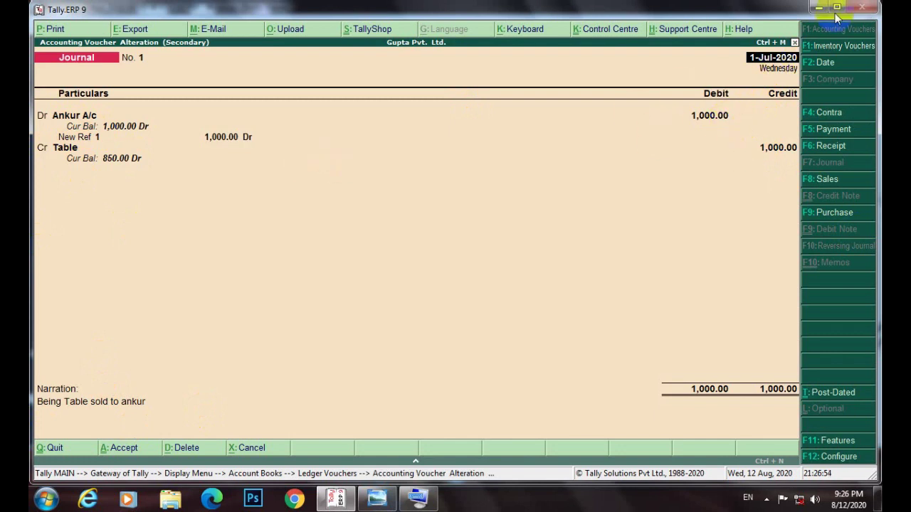
{"action": "left_click", "coordinate": [795, 42]}
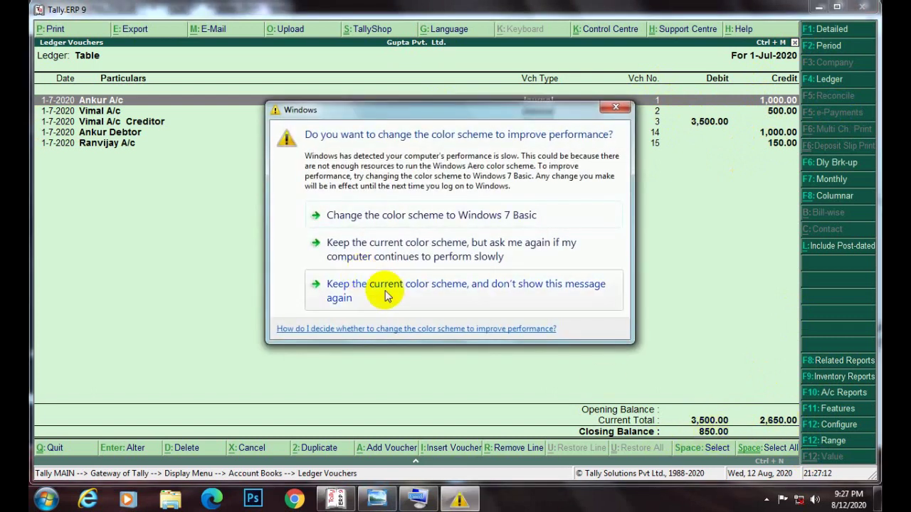
{"action": "left_click", "coordinate": [461, 305]}
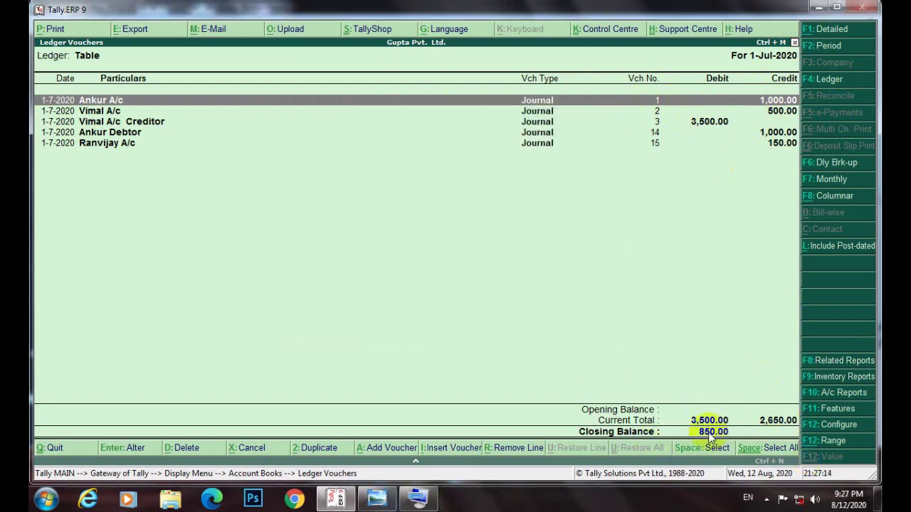
{"action": "left_click", "coordinate": [795, 43]}
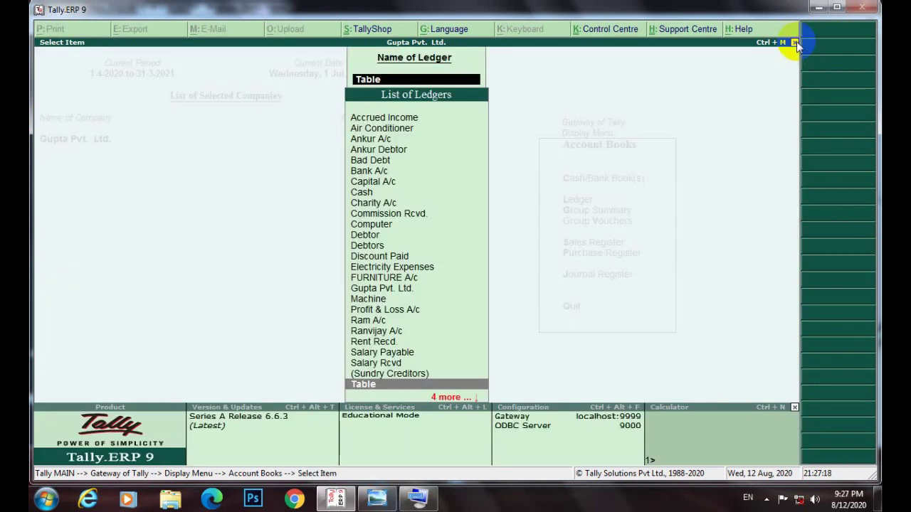
{"action": "left_click", "coordinate": [794, 43]}
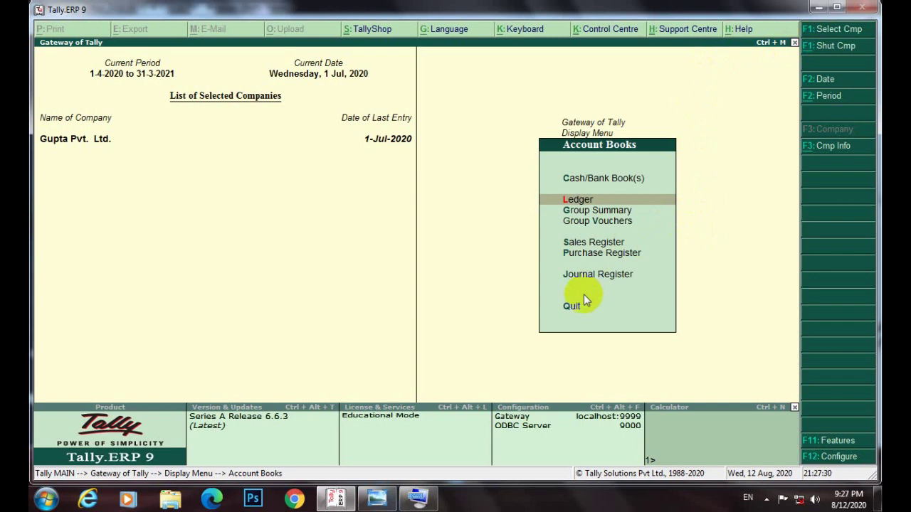
Display the ledger vouchers of the customer debited in journal voucher 15 from the Account Books.
{"action": "key", "text": "Return"}
{"action": "key", "text": "Down"}
{"action": "key", "text": "Down"}
{"action": "key", "text": "Down"}
{"action": "key", "text": "Down"}
{"action": "key", "text": "Down"}
{"action": "key", "text": "Down"}
{"action": "key", "text": "Down"}
{"action": "key", "text": "Down"}
{"action": "key", "text": "Down"}
{"action": "key", "text": "Down"}
{"action": "key", "text": "Down"}
{"action": "key", "text": "Down"}
{"action": "key", "text": "Down"}
{"action": "key", "text": "Down"}
{"action": "key", "text": "Down"}
{"action": "key", "text": "Down"}
{"action": "key", "text": "Down"}
{"action": "key", "text": "Down"}
{"action": "key", "text": "Down"}
{"action": "key", "text": "Down"}
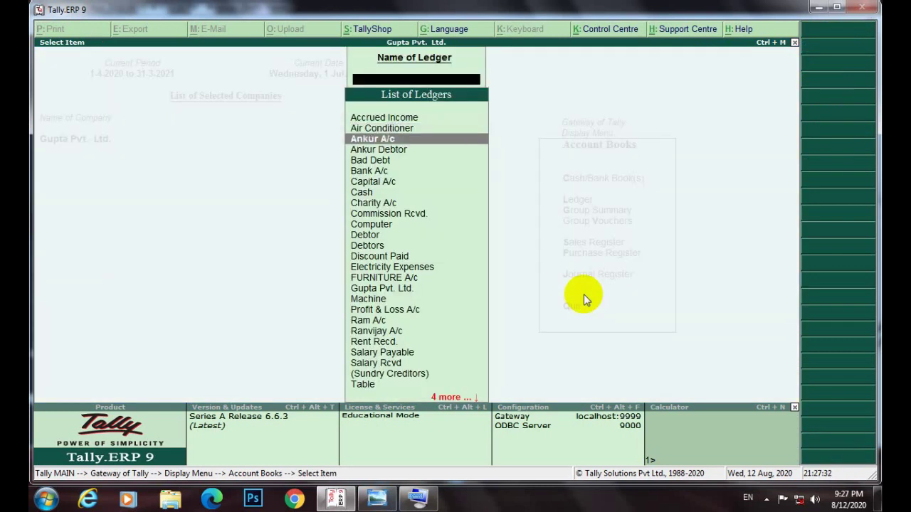
{"action": "key", "text": "Up"}
{"action": "key", "text": "Up"}
{"action": "key", "text": "Down"}
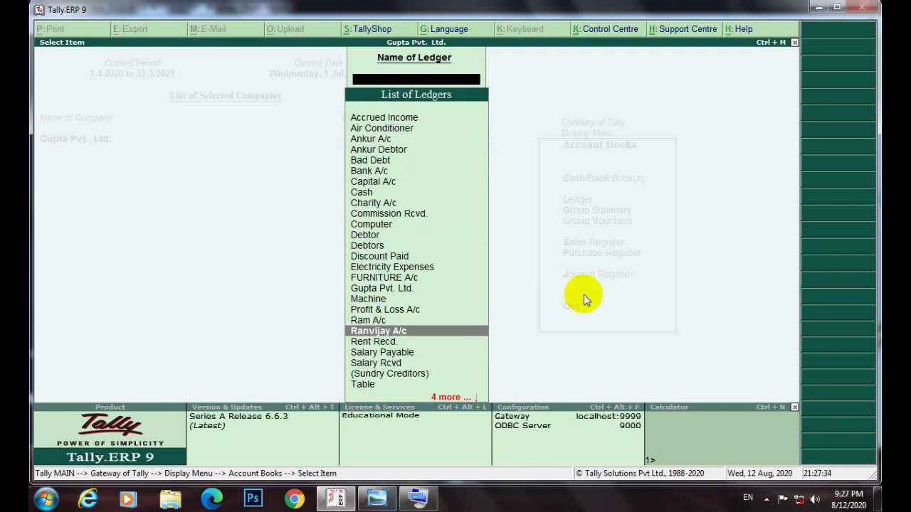
{"action": "key", "text": "Return"}
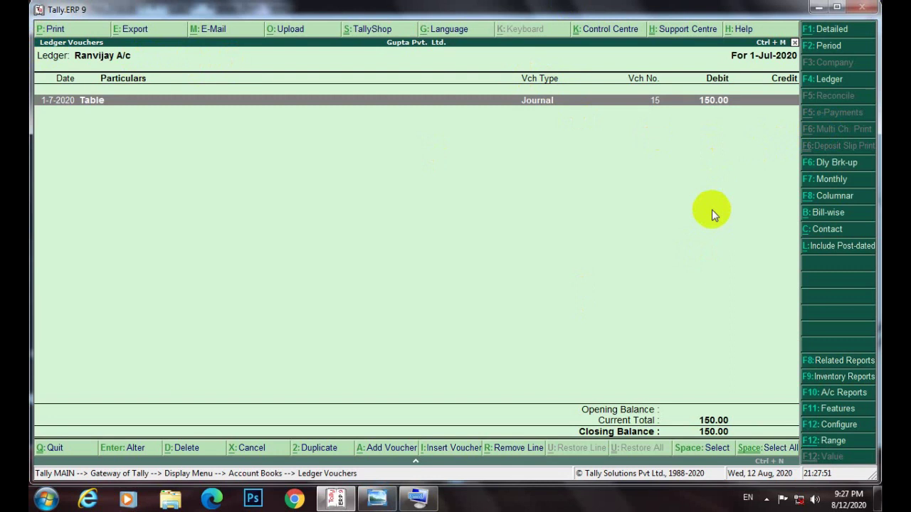
Review journal voucher 15 from the customer's ledger, close it without changes, and leave the Account Books.
{"action": "key", "text": "Return"}
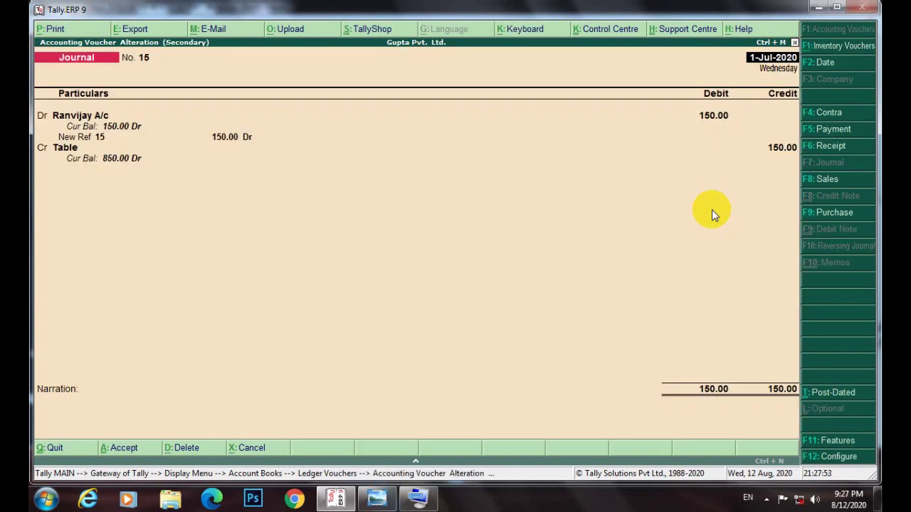
{"action": "left_click", "coordinate": [794, 42]}
{"action": "left_click", "coordinate": [794, 42]}
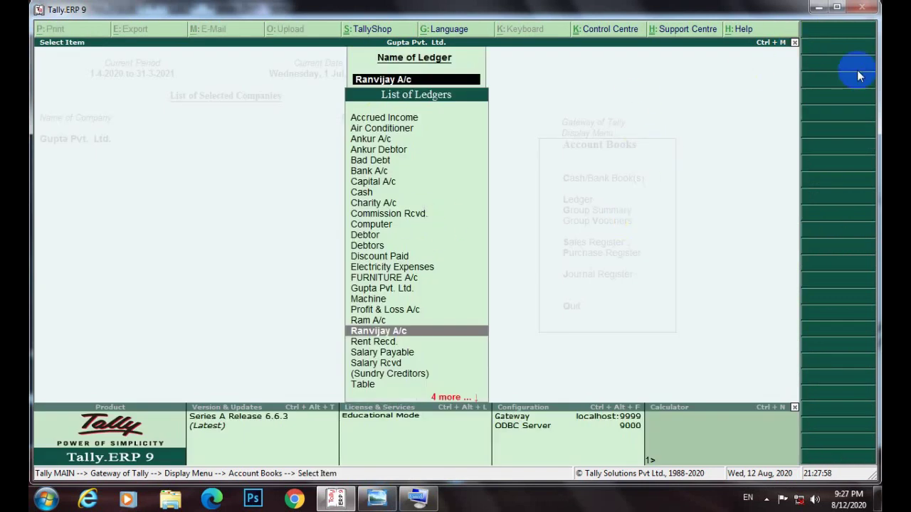
{"action": "left_click", "coordinate": [794, 43]}
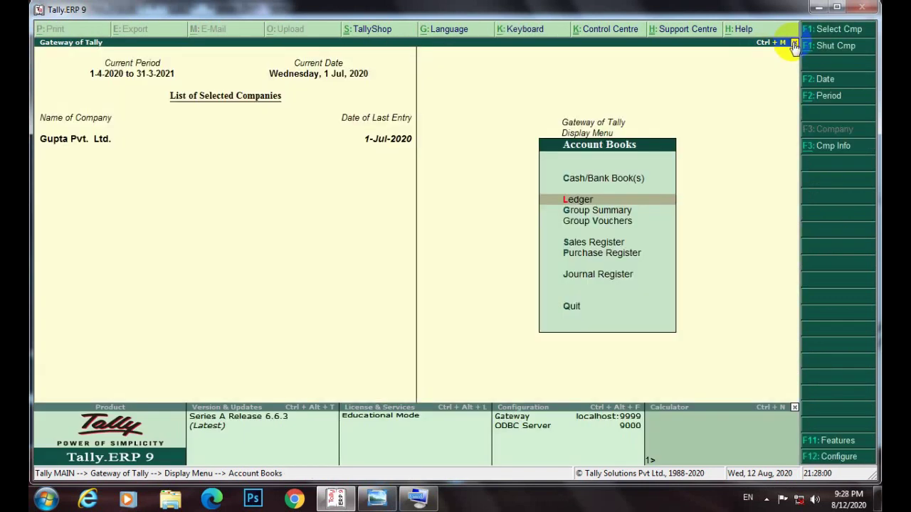
{"action": "left_click", "coordinate": [794, 44]}
{"action": "key", "text": "Down"}
{"action": "key", "text": "Down"}
{"action": "key", "text": "Down"}
{"action": "key", "text": "Down"}
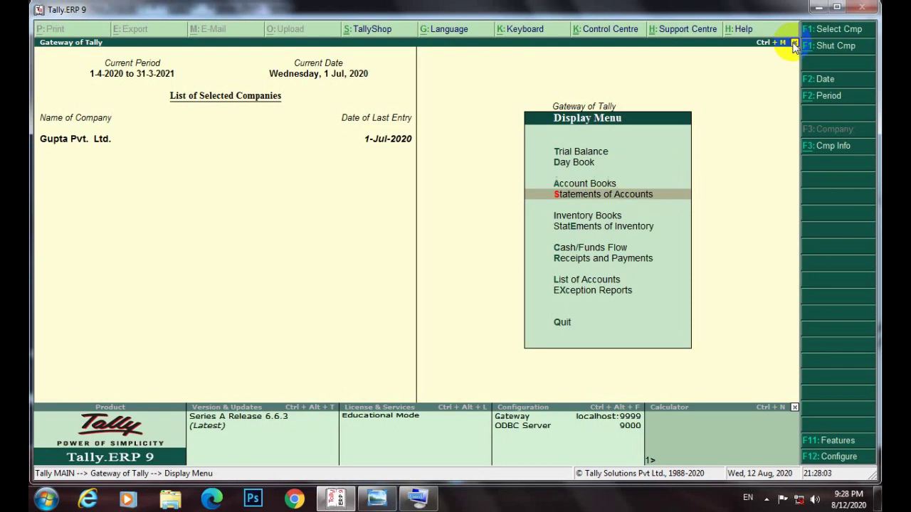
{"action": "key", "text": "Up"}
{"action": "key", "text": "Up"}
{"action": "key", "text": "Up"}
{"action": "key", "text": "Up"}
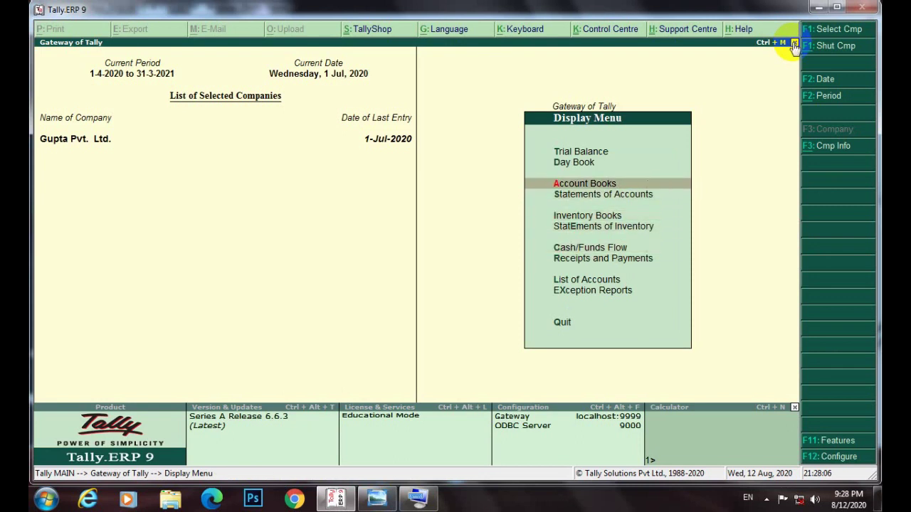
{"action": "key", "text": "Down"}
{"action": "key", "text": "Down"}
{"action": "key", "text": "Down"}
{"action": "key", "text": "Down"}
{"action": "key", "text": "Down"}
{"action": "key", "text": "Down"}
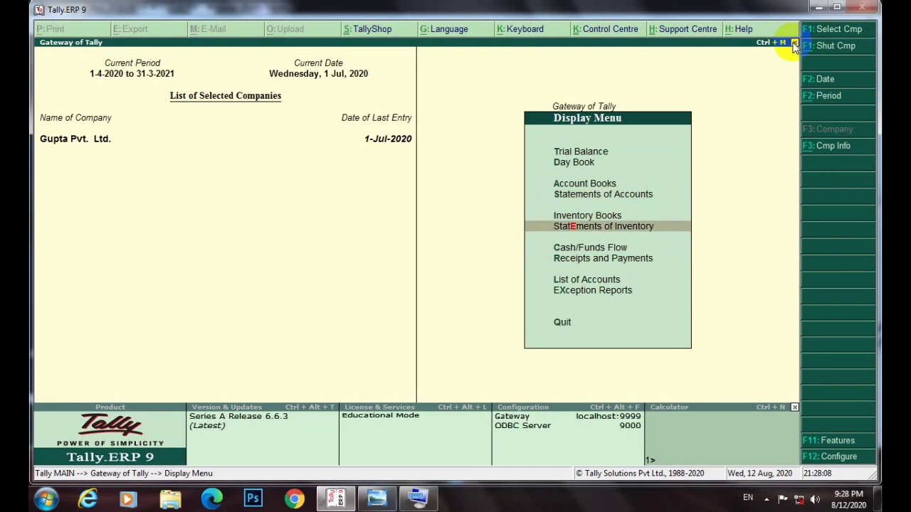
{"action": "key", "text": "Down"}
{"action": "key", "text": "Down"}
{"action": "key", "text": "Up"}
{"action": "key", "text": "Up"}
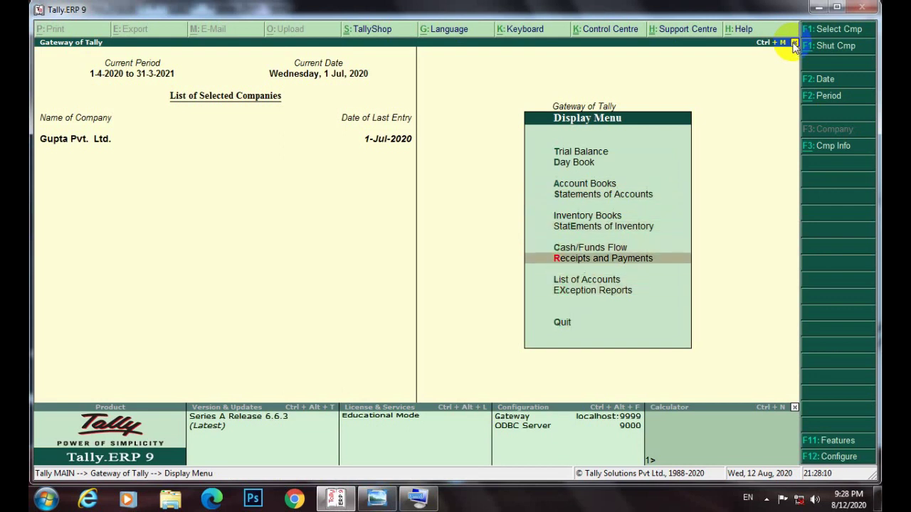
Open the outstanding Receivables report under Statements of Accounts and select the bill with reference 15.
{"action": "key", "text": "Up"}
{"action": "key", "text": "Up"}
{"action": "key", "text": "Up"}
{"action": "key", "text": "Up"}
{"action": "key", "text": "Up"}
{"action": "key", "text": "Down"}
{"action": "key", "text": "Down"}
{"action": "key", "text": "Up"}
{"action": "key", "text": "Return"}
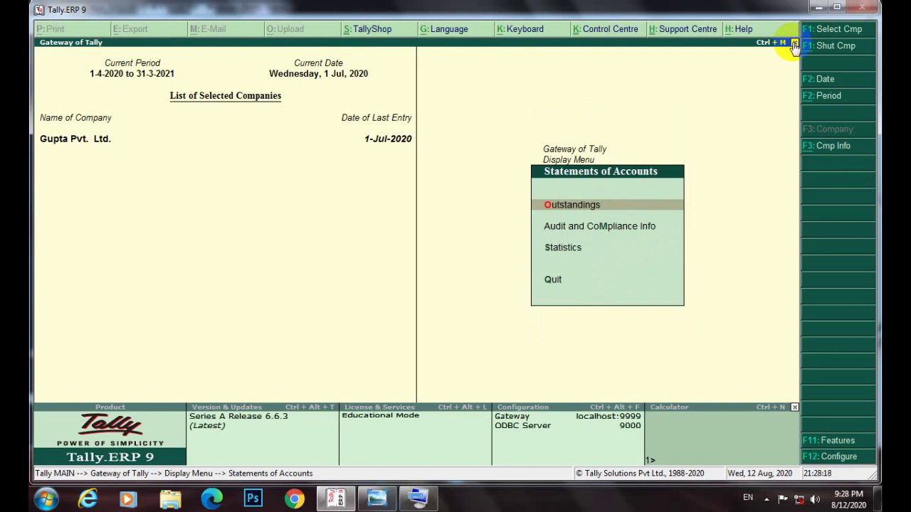
{"action": "key", "text": "Return"}
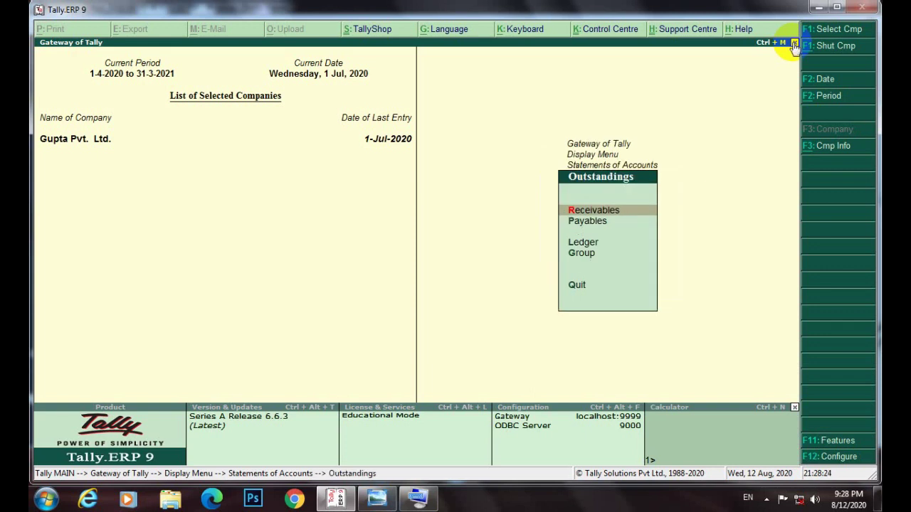
{"action": "key", "text": "Down"}
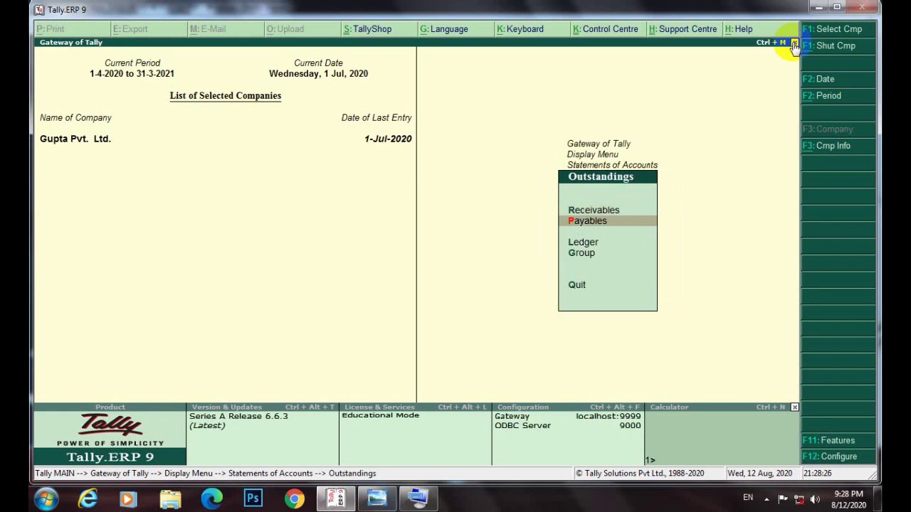
{"action": "key", "text": "Up"}
{"action": "key", "text": "Return"}
{"action": "key", "text": "Down"}
{"action": "key", "text": "Down"}
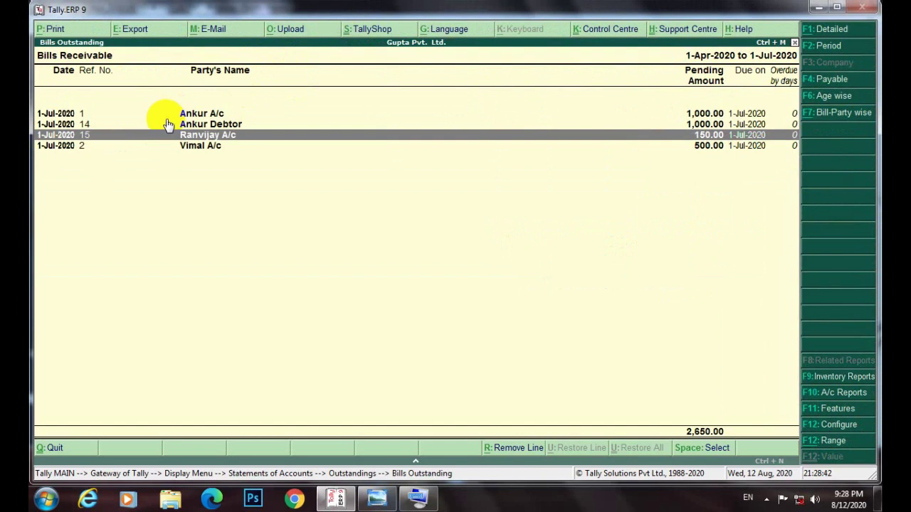
Expand and collapse the voucher details of the bill with reference 15, and close the Bills Receivable report.
{"action": "key", "text": "shift+Return"}
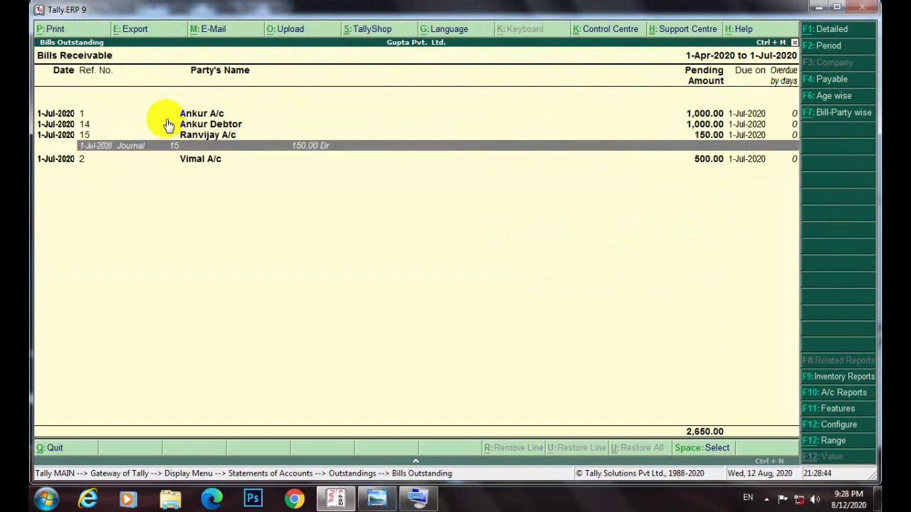
{"action": "key", "text": "shift+Return"}
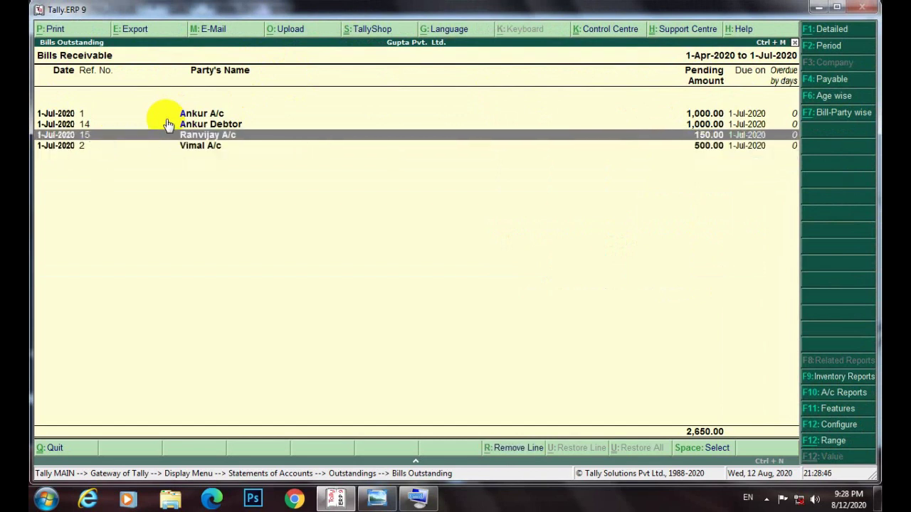
{"action": "left_click", "coordinate": [794, 43]}
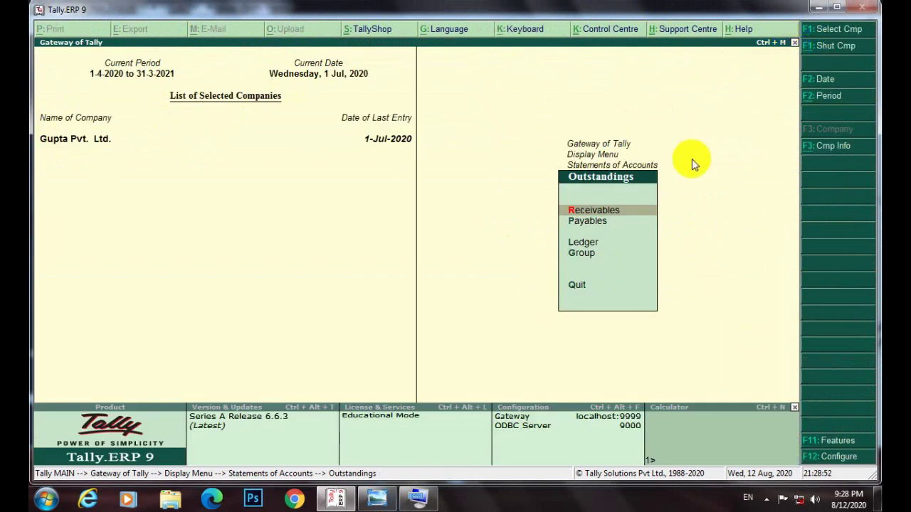
Review the list of pending bills in the outstanding Receivables report and close it.
{"action": "key", "text": "Return"}
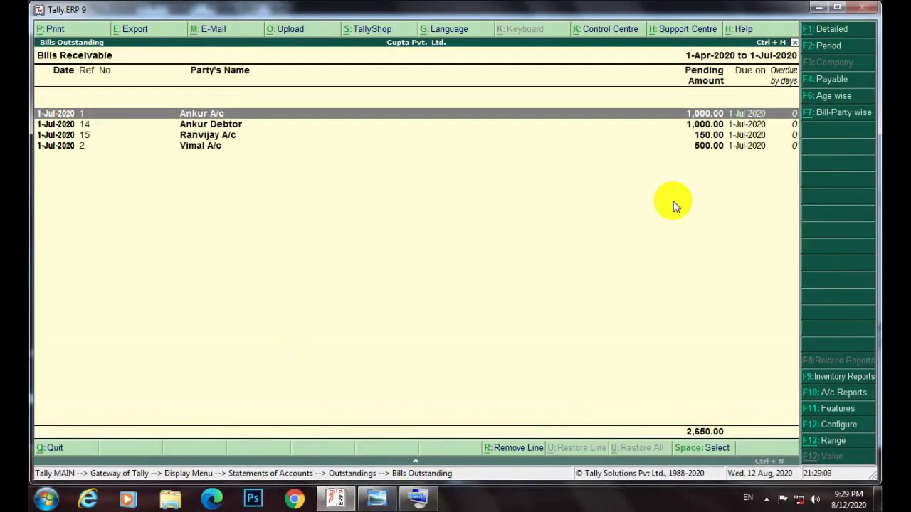
{"action": "left_click", "coordinate": [794, 42]}
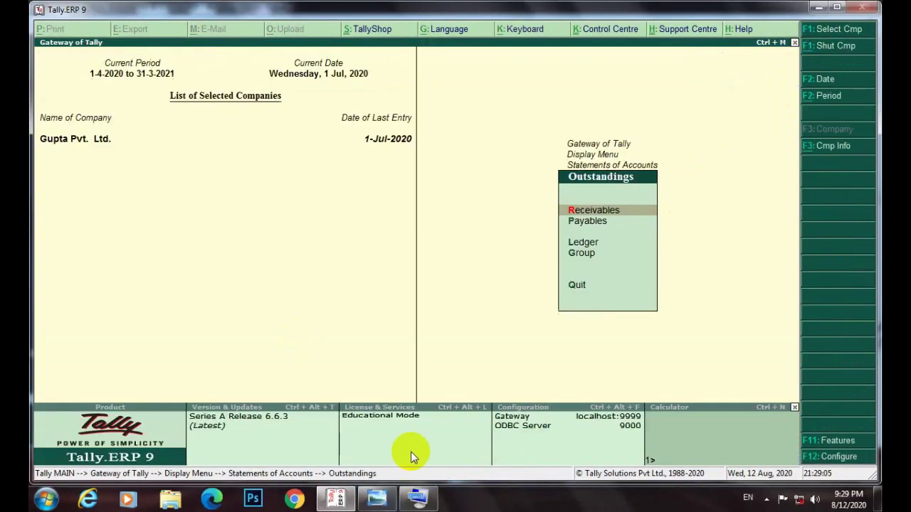
Switch to the exercise photo in Windows Photo Viewer and zoom it so the Personal, Real and Nominal Account lists all show.
{"action": "left_click", "coordinate": [378, 498]}
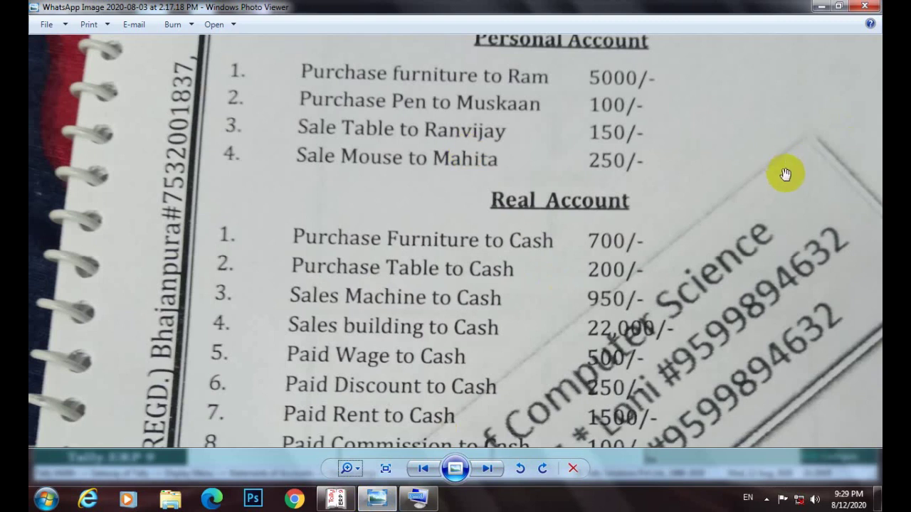
{"action": "left_click", "coordinate": [349, 466]}
{"action": "left_click_drag", "start_coordinate": [351, 475], "coordinate": [351, 483]}
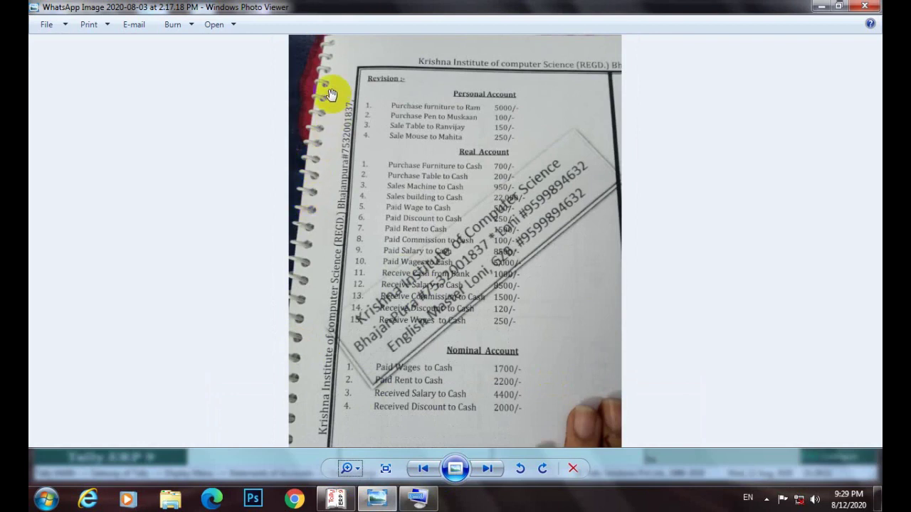
{"action": "left_click", "coordinate": [350, 467]}
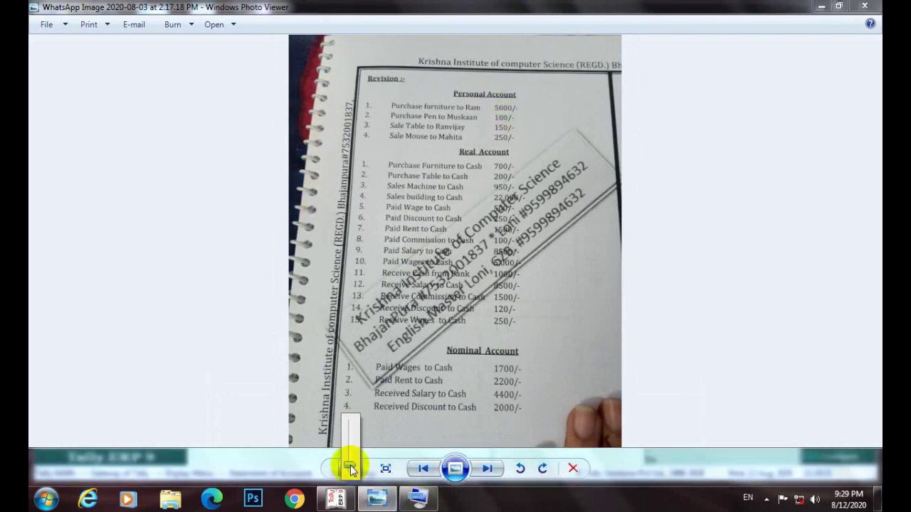
{"action": "scroll", "coordinate": [350, 467], "scroll_direction": "up", "scroll_amount": 1}
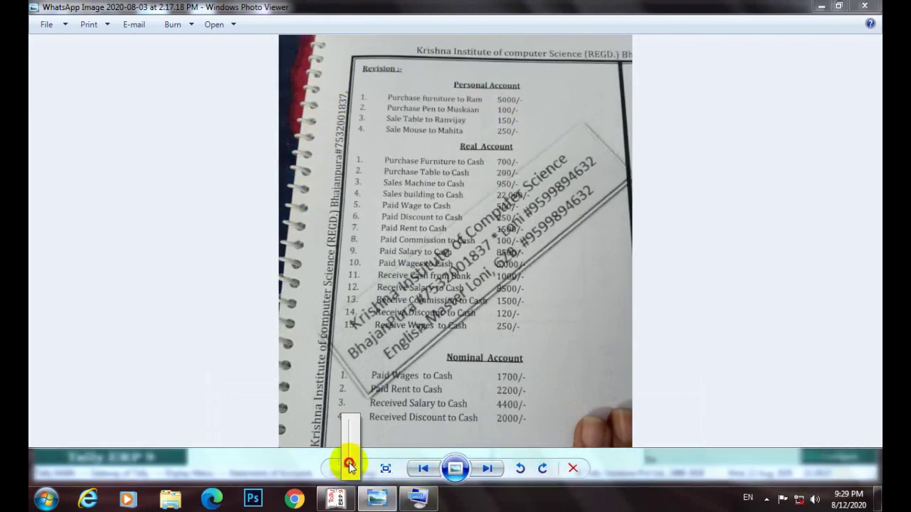
{"action": "scroll", "coordinate": [350, 466], "scroll_direction": "up", "scroll_amount": 1}
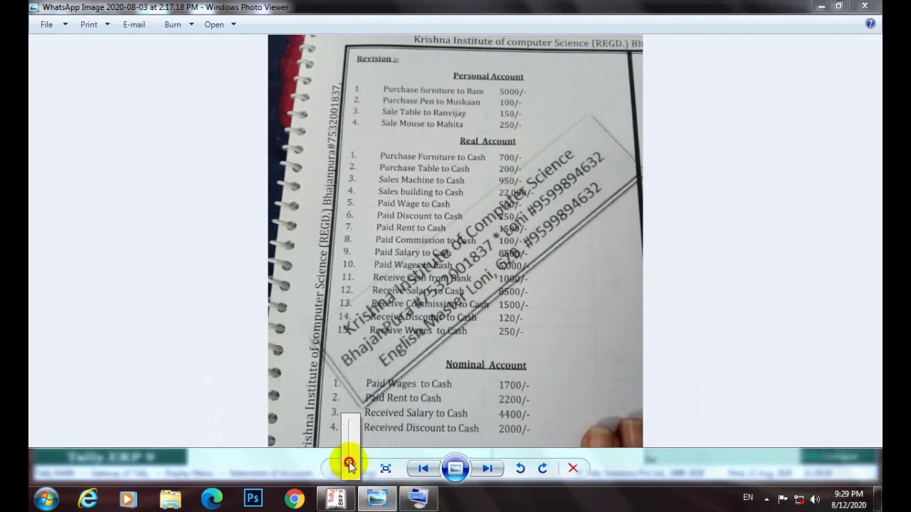
{"action": "left_click", "coordinate": [350, 466]}
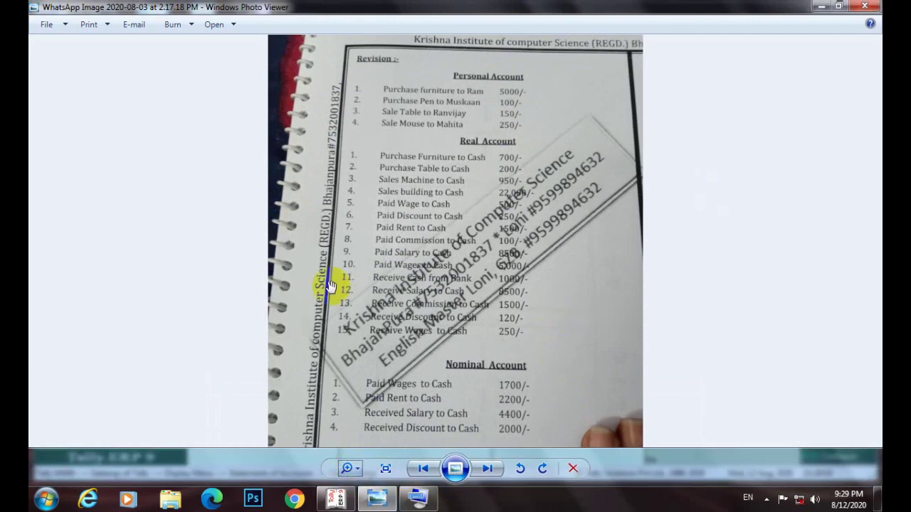